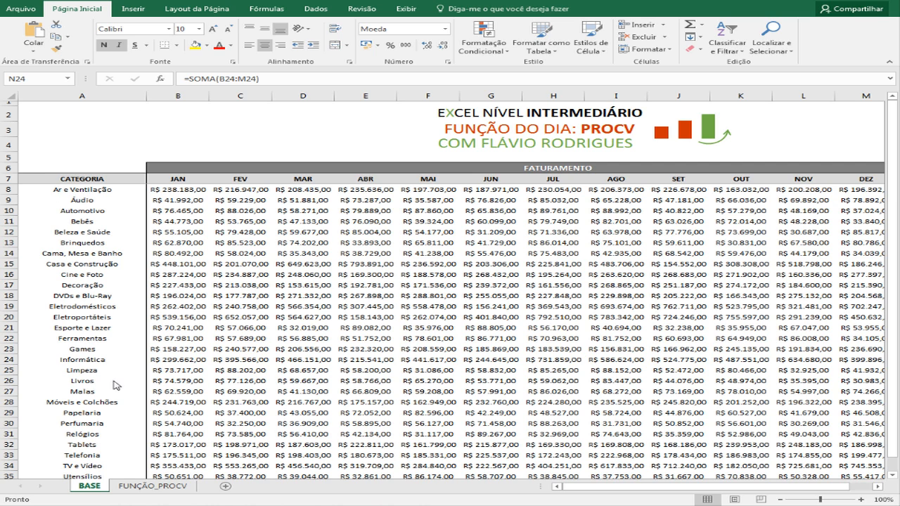
# Step: Open the FUNÇÃO_PROCV sheet and compare the January PROCV formulas of Informática and Cama, Mesa e Banho
pyautogui.click(166, 487)
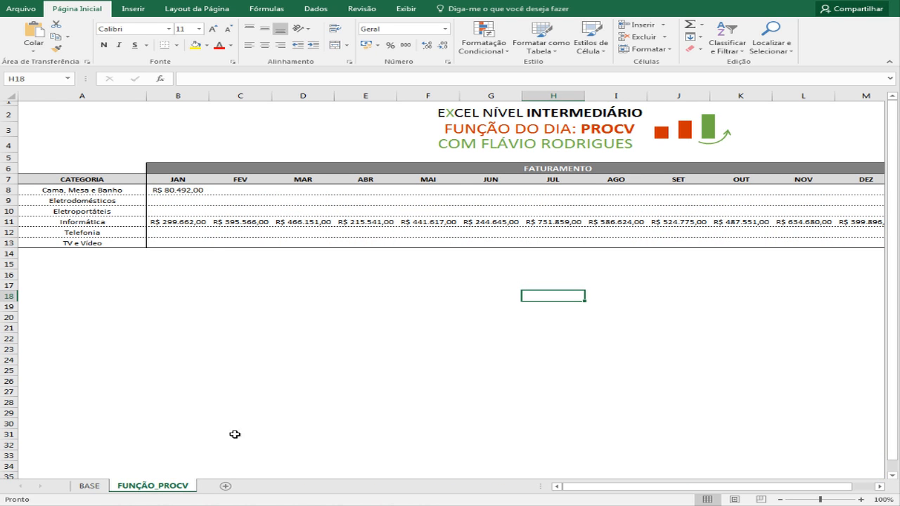
pyautogui.click(195, 224)
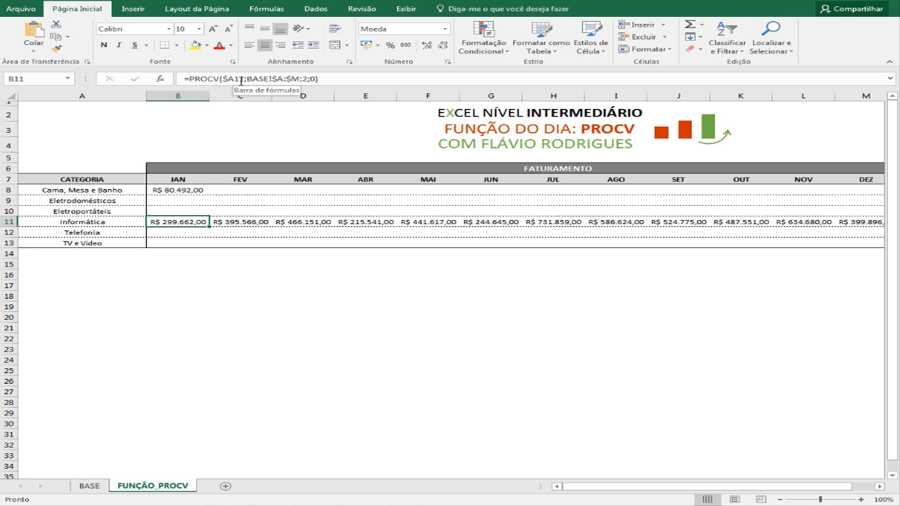
pyautogui.click(199, 190)
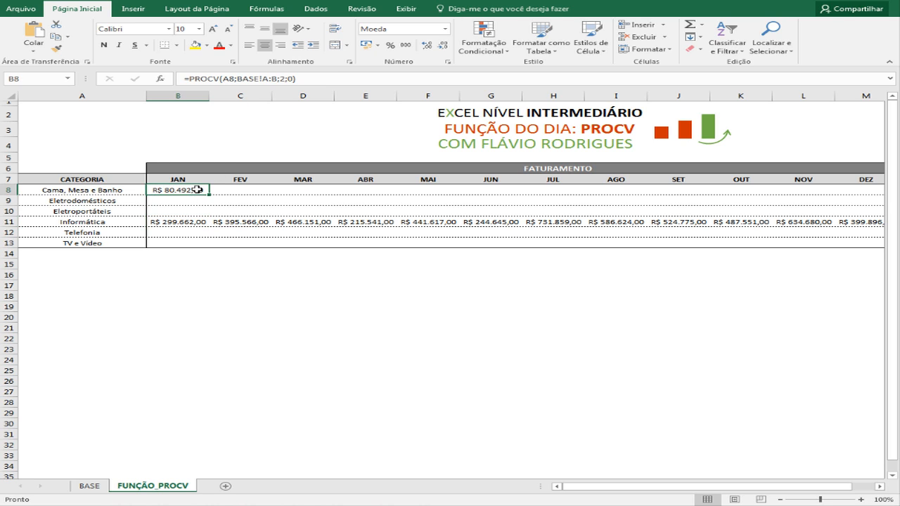
pyautogui.click(191, 224)
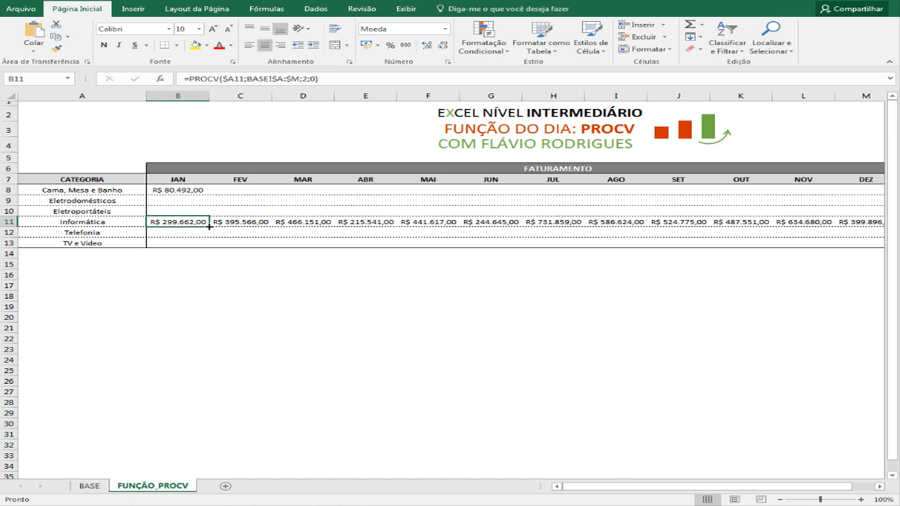
pyautogui.moveTo(621, 486); pyautogui.dragTo(654, 488)
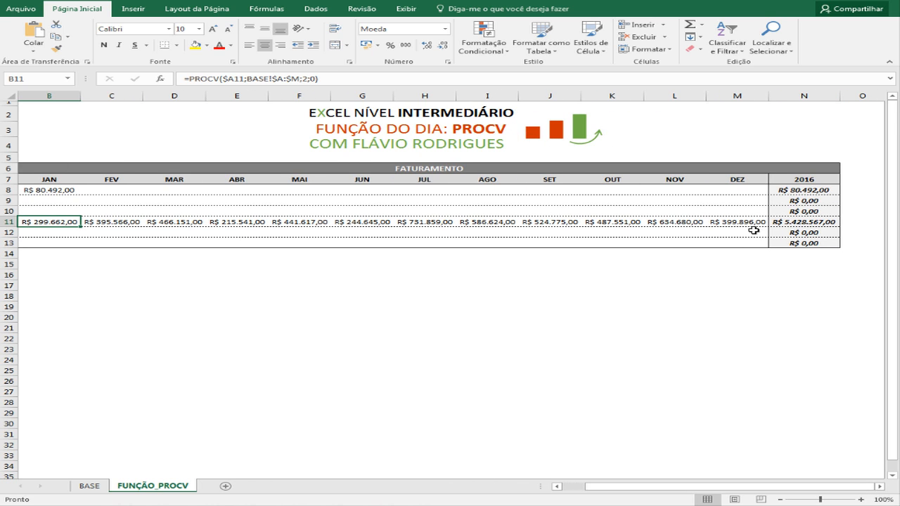
pyautogui.moveTo(718, 488); pyautogui.dragTo(700, 489)
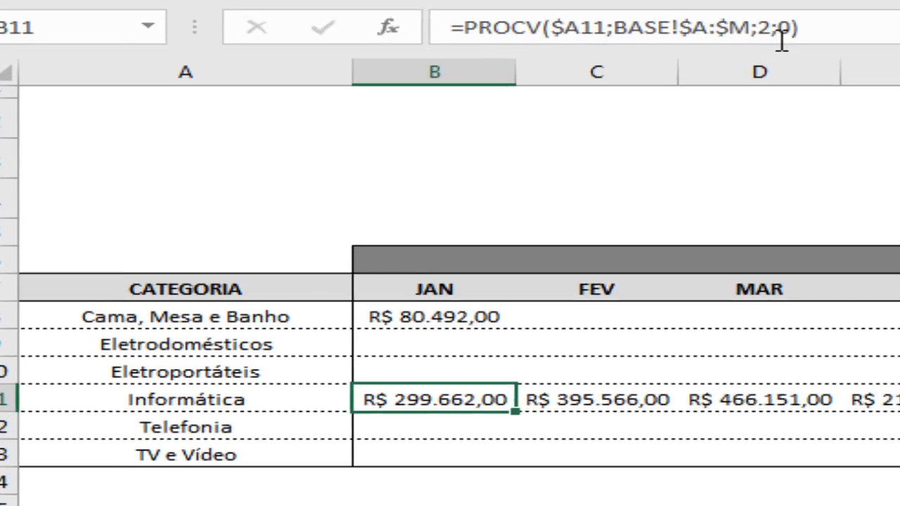
# Step: Inspect the column index argument in the Informática PROCV formulas for January and February without changing them
pyautogui.click(306, 78)
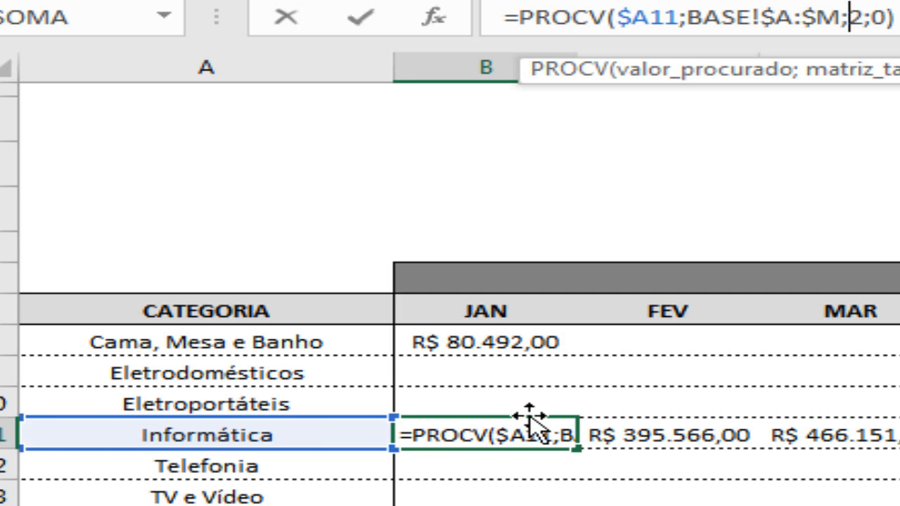
pyautogui.press('Return')
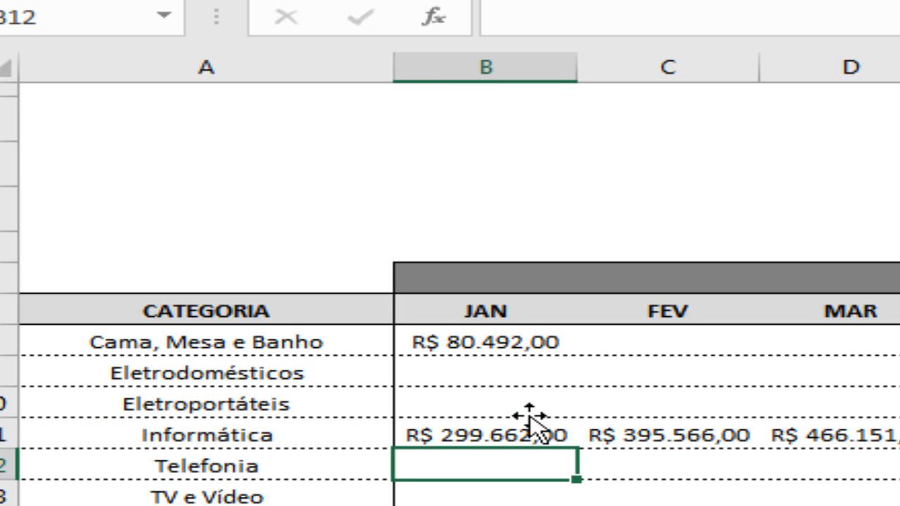
pyautogui.click(690, 438)
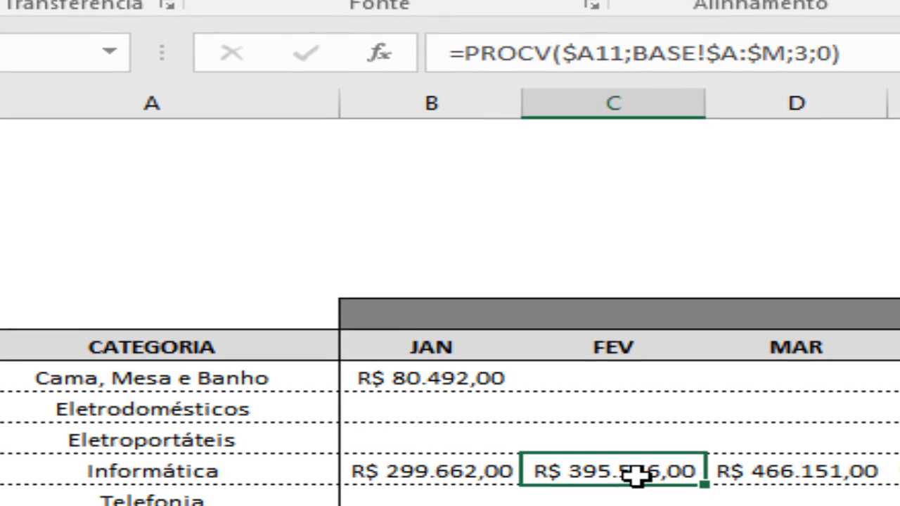
pyautogui.doubleClick(690, 438)
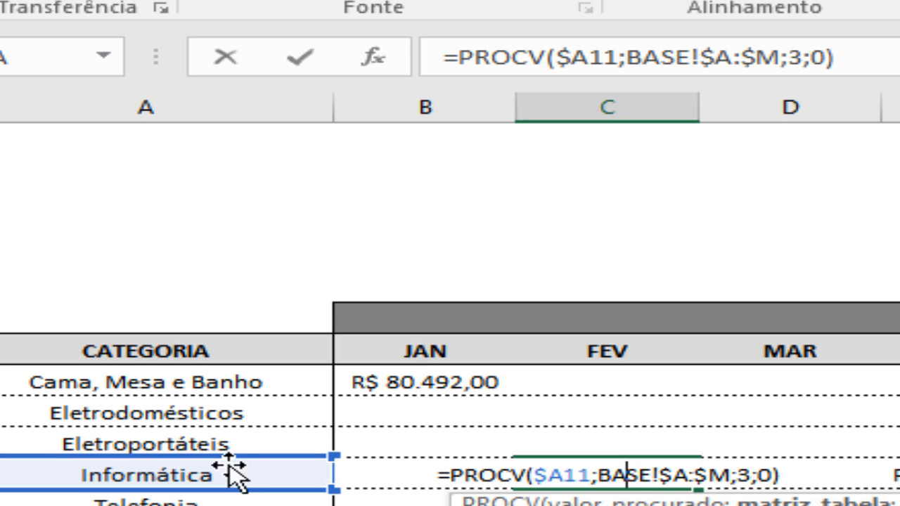
pyautogui.press('Escape')
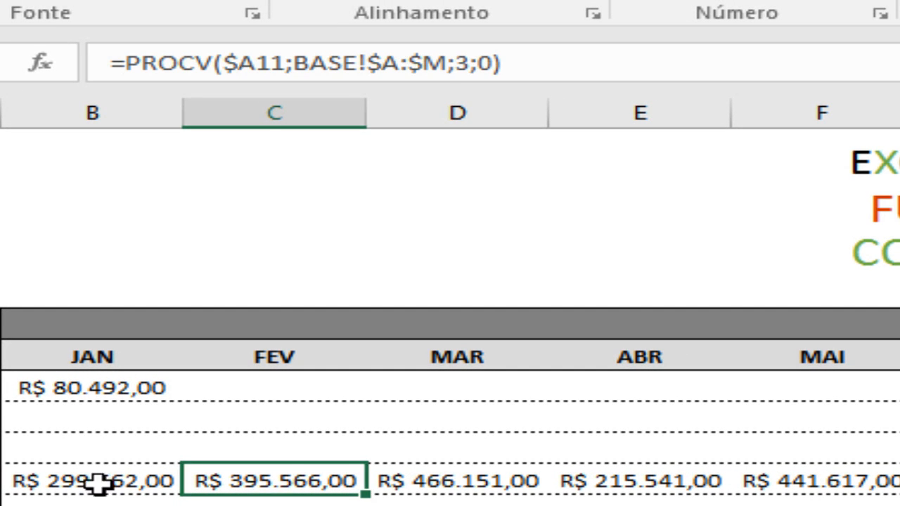
# Step: Check the column index argument in the Informática PROCV formulas for March, April and December
pyautogui.click(464, 478)
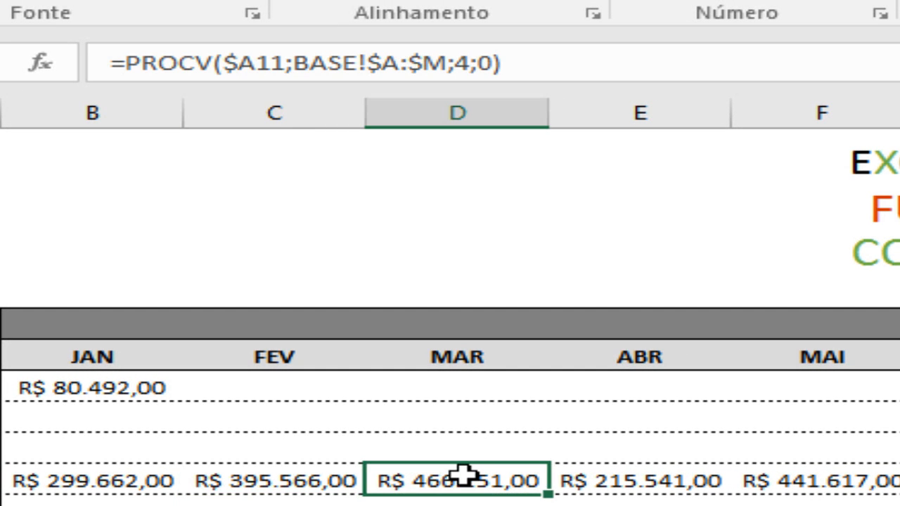
pyautogui.doubleClick(463, 478)
pyautogui.press('Escape')
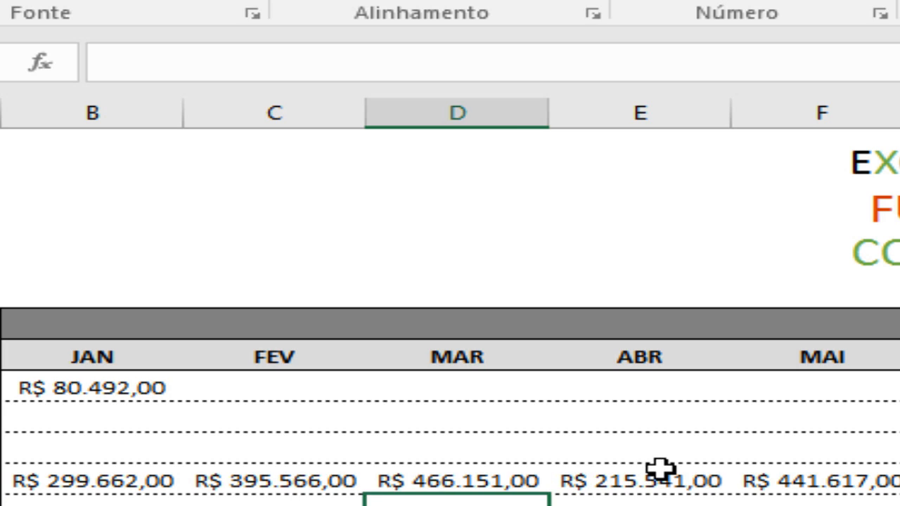
pyautogui.doubleClick(662, 480)
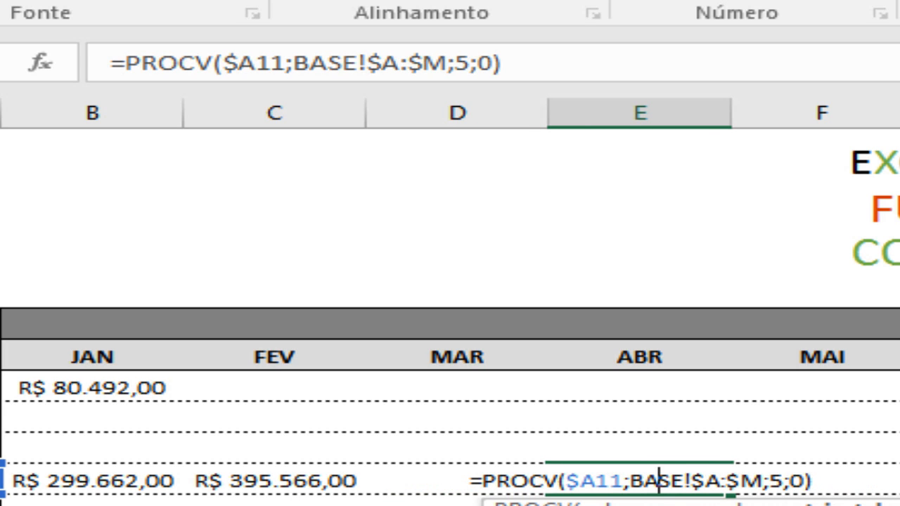
pyautogui.press('Escape')
pyautogui.hotkey('ctrl', 'Right')
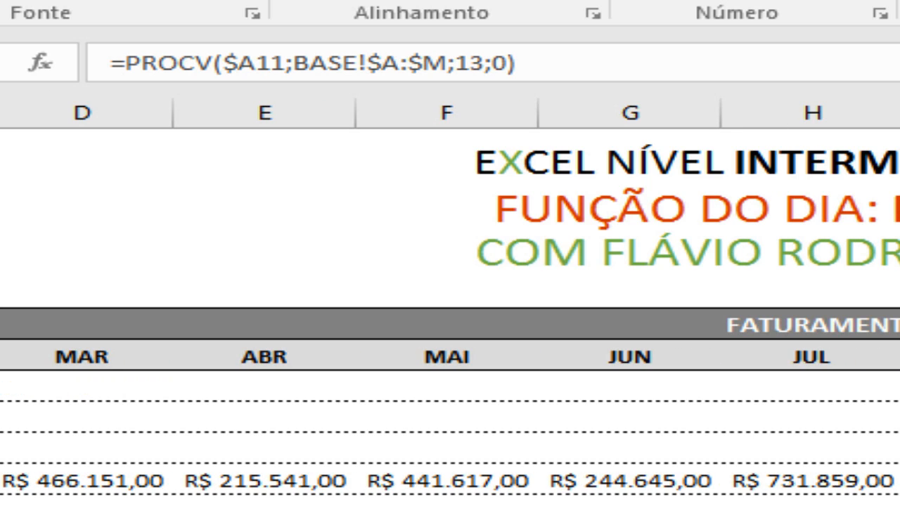
pyautogui.press('F2')
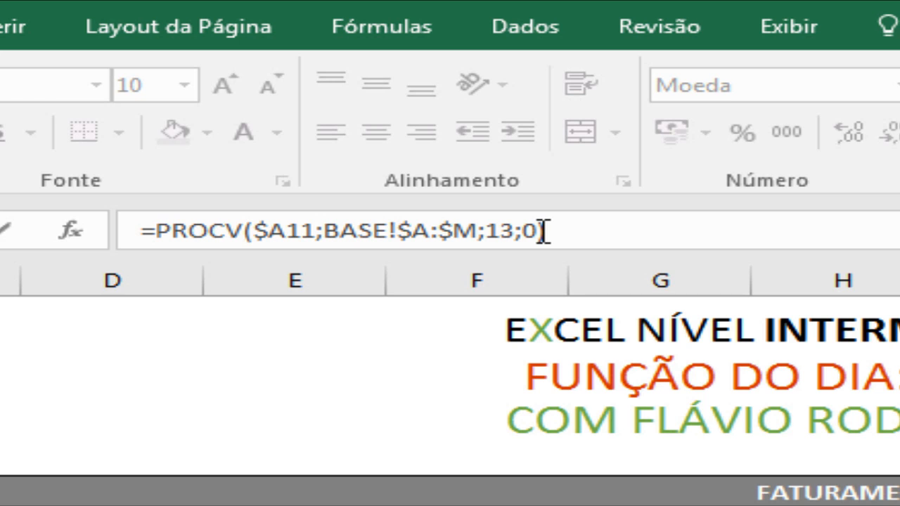
pyautogui.press('Escape')
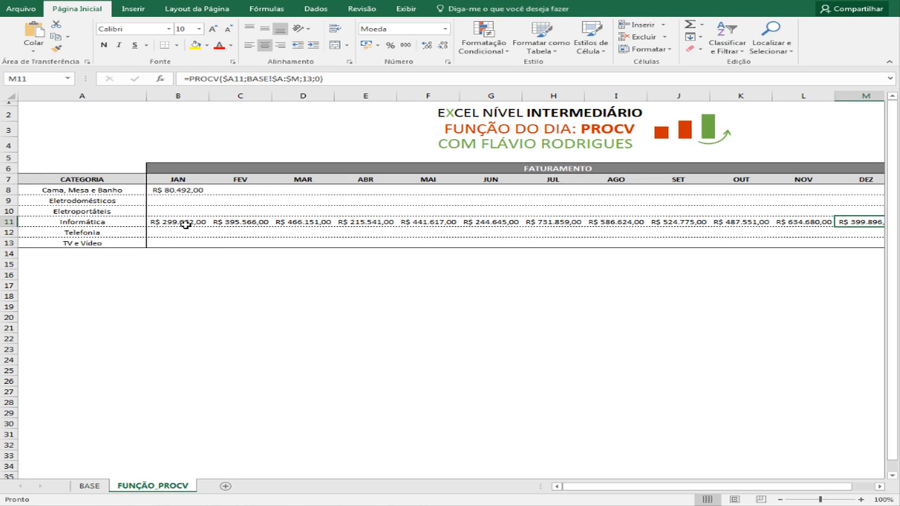
# Step: Review the PROCV formula in B11 and the blank cell B5 above the January heading
pyautogui.click(185, 223)
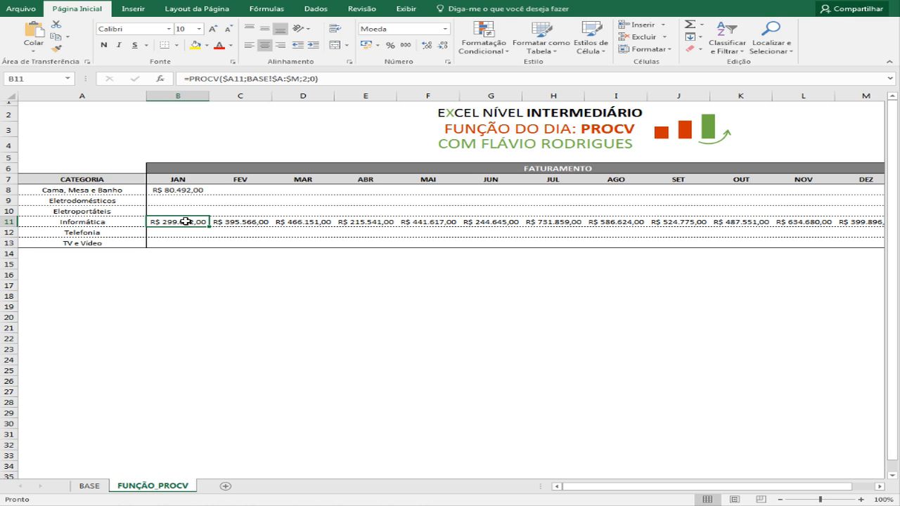
pyautogui.doubleClick(185, 222)
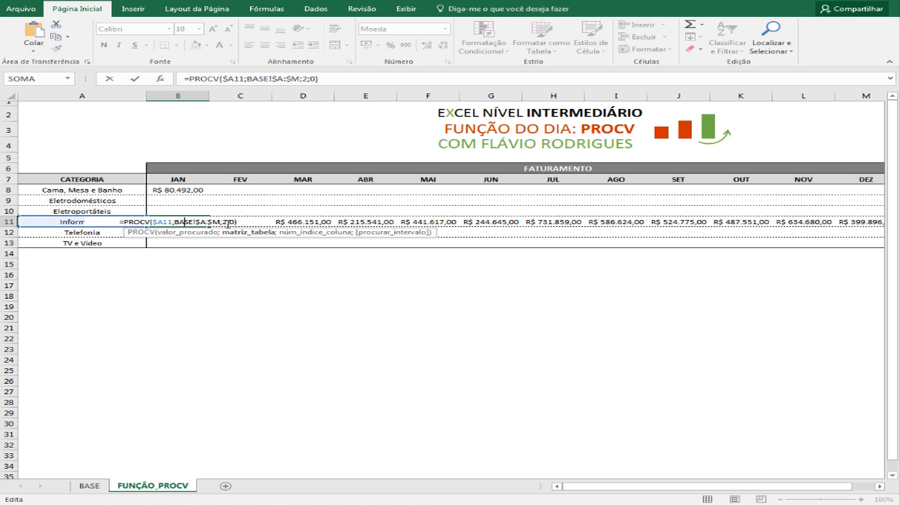
pyautogui.press('Escape')
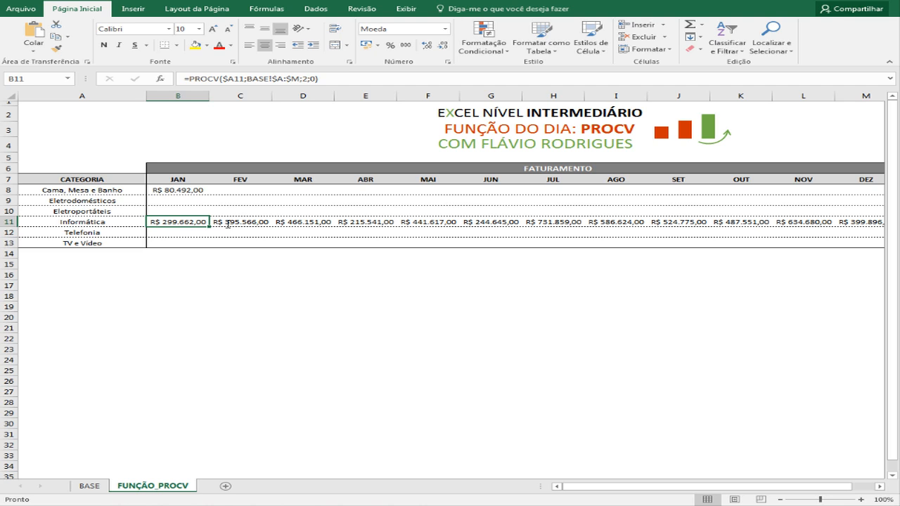
pyautogui.click(177, 153)
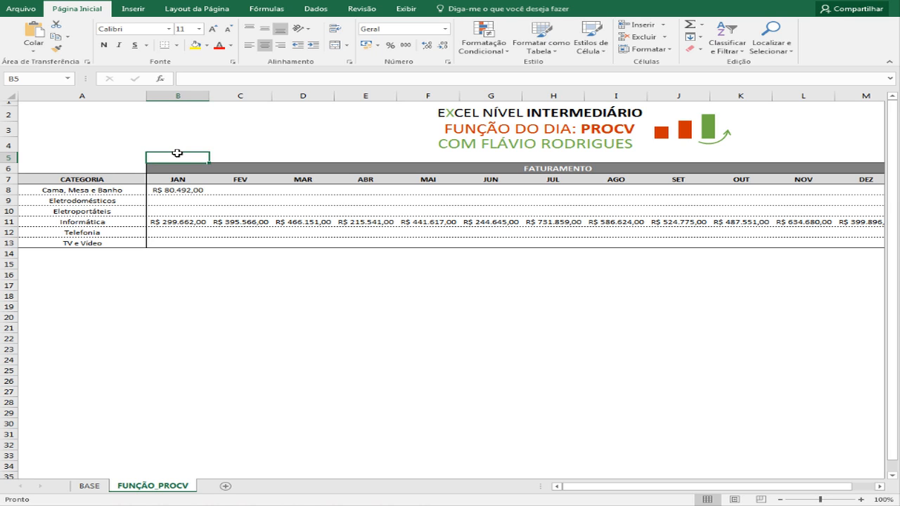
pyautogui.click(192, 220)
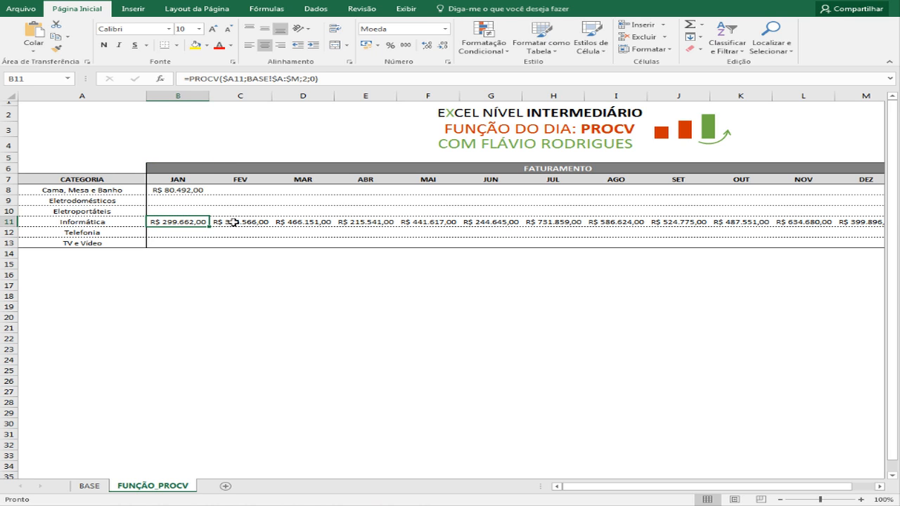
# Step: Enter 2 in B5 above January and the formula =B5+1 in C5 above February
pyautogui.click(177, 160)
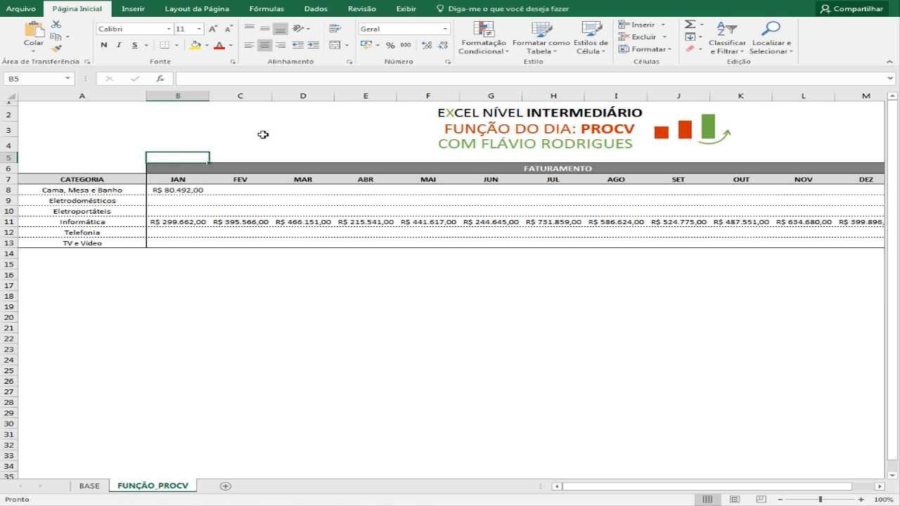
pyautogui.write('2')
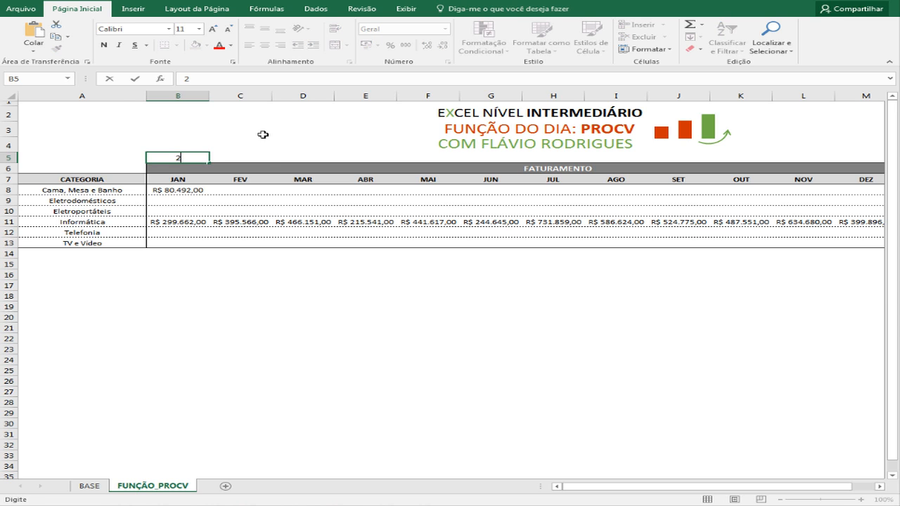
pyautogui.press('Tab')
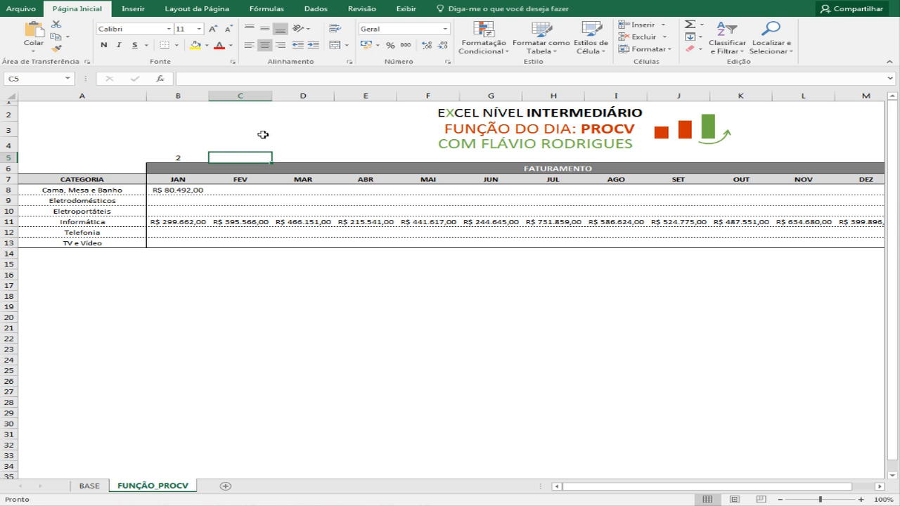
pyautogui.write('=')
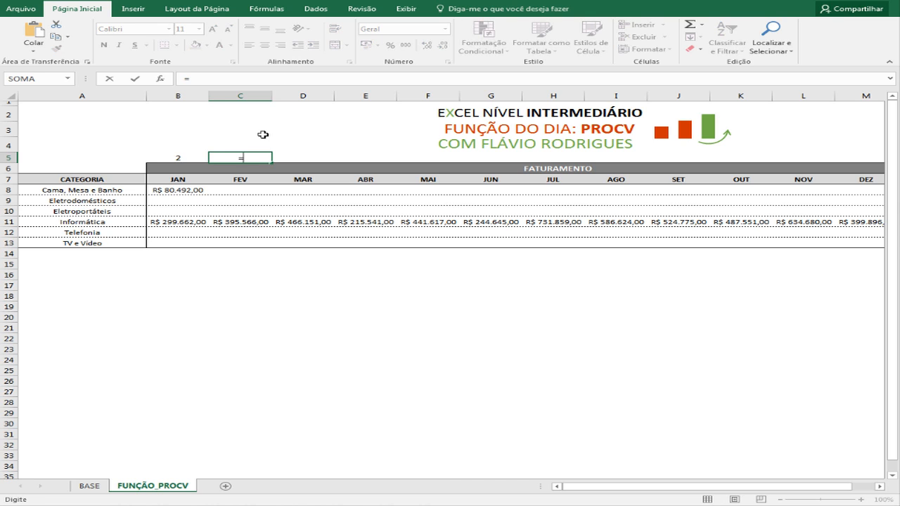
pyautogui.click(179, 158)
pyautogui.write('+1')
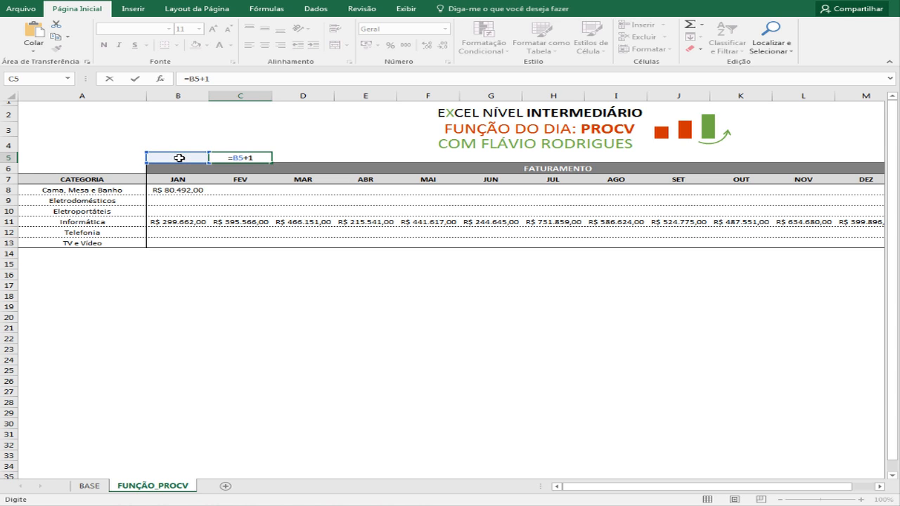
pyautogui.hotkey('ctrl', 'Return')
# Step: Fill the C5 formula across row 5 through M5, above the December heading
pyautogui.click(250, 161)
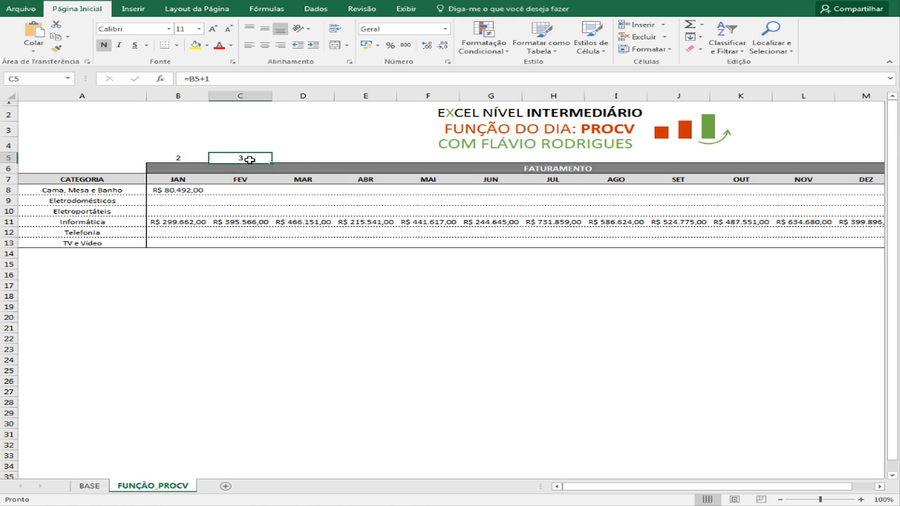
pyautogui.moveTo(271, 166); pyautogui.dragTo(767, 159)
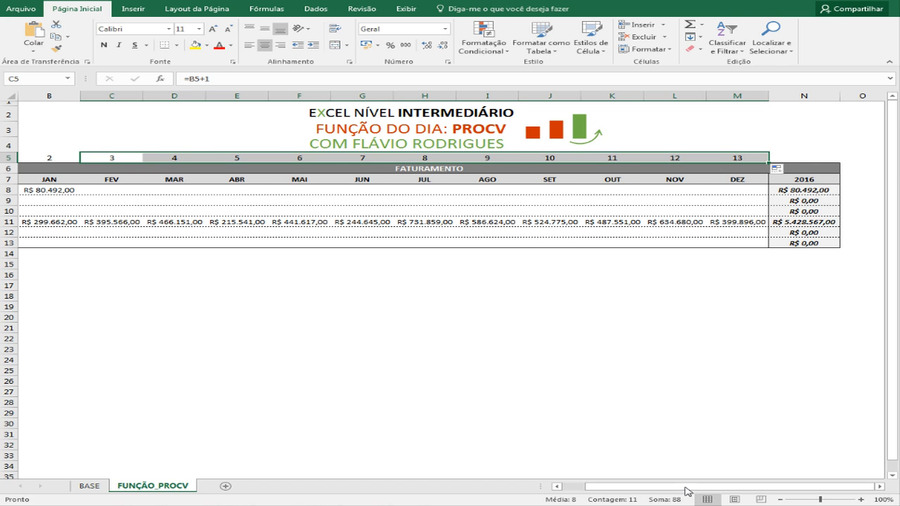
pyautogui.moveTo(685, 490); pyautogui.dragTo(680, 491)
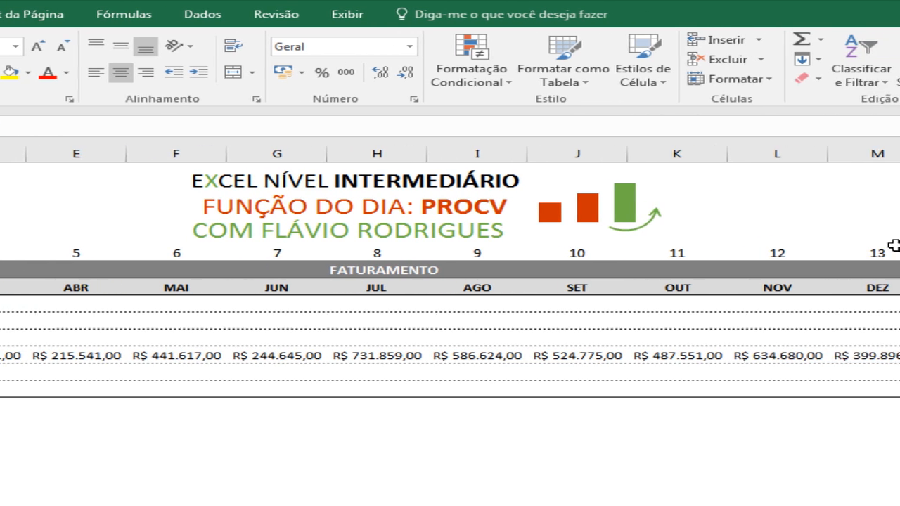
pyautogui.hscroll(-2, 450, 281)
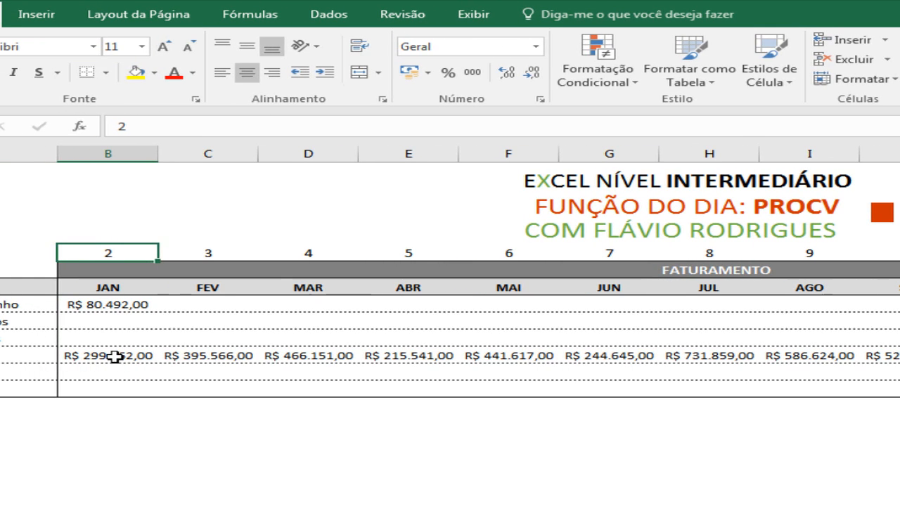
# Step: Replace the column index 2 in the B11 PROCV formula with the mixed reference B$5
pyautogui.click(114, 357)
pyautogui.doubleClick(115, 357)
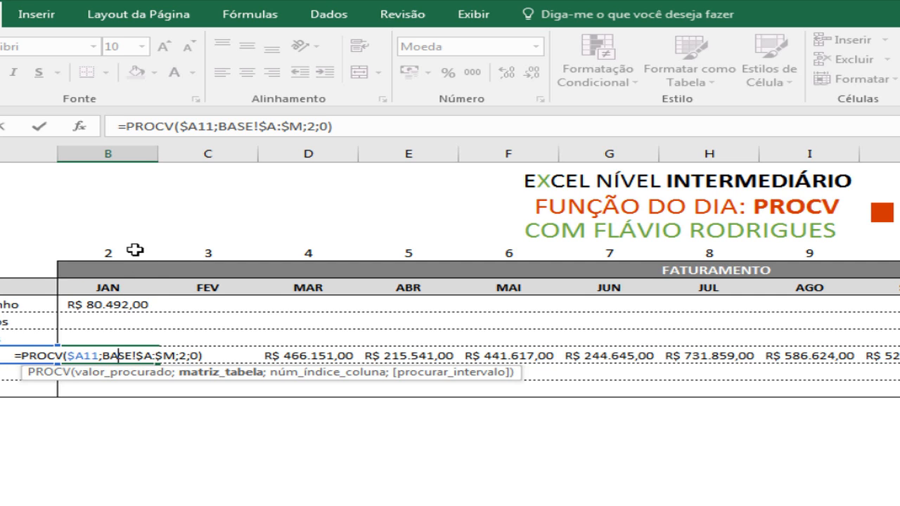
pyautogui.doubleClick(183, 355)
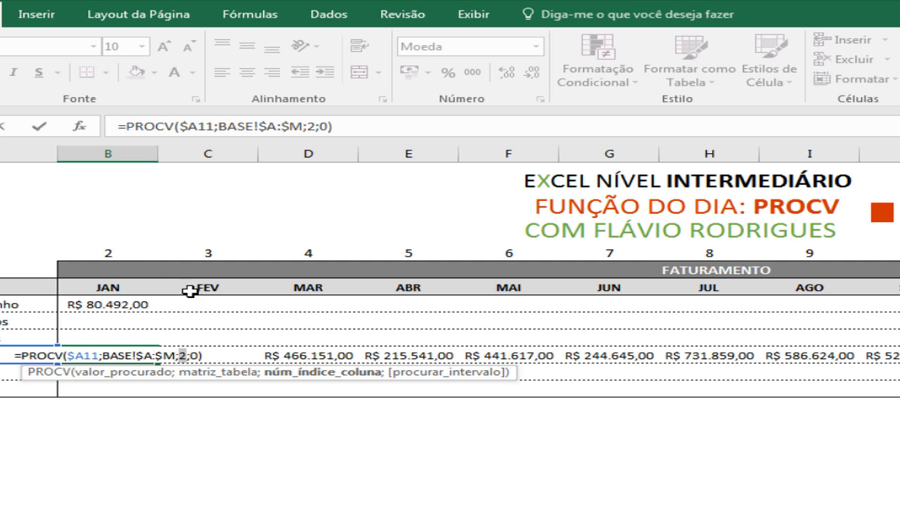
pyautogui.click(115, 251)
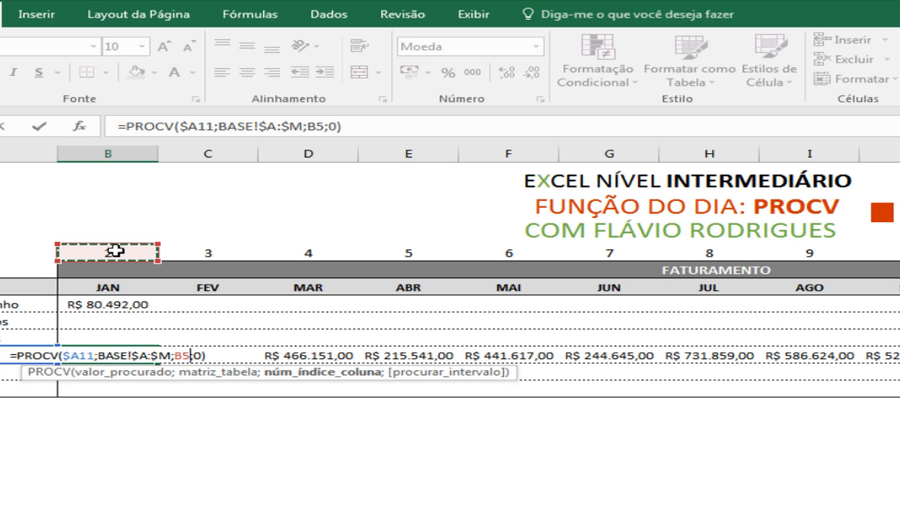
pyautogui.press('F4')
pyautogui.press('F4')
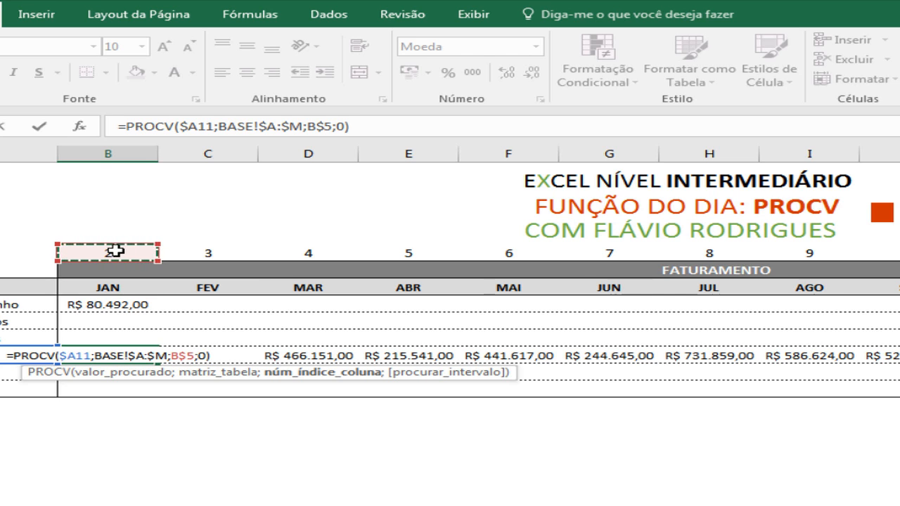
pyautogui.hotkey('ctrl', 'Return')
pyautogui.press('Return')
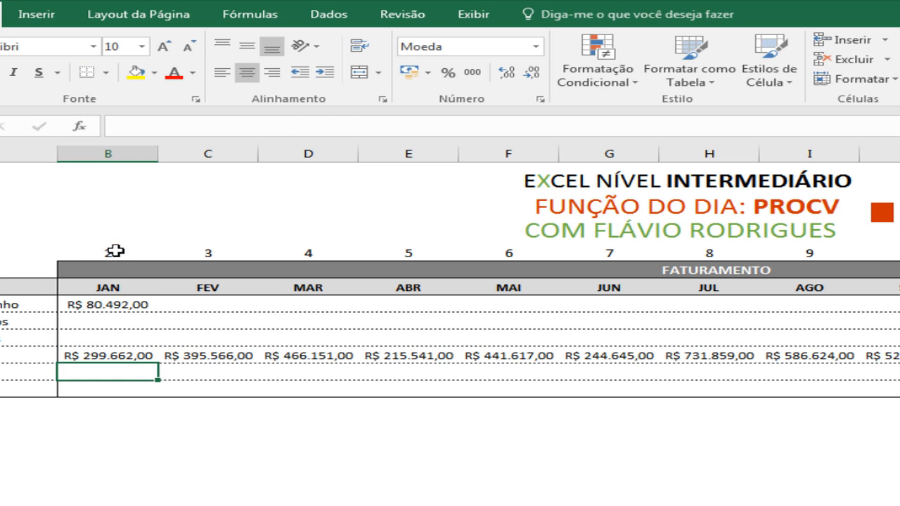
# Step: Copy the B11 formula and paste it as formulas only across the Informática row through December in M11
pyautogui.click(133, 355)
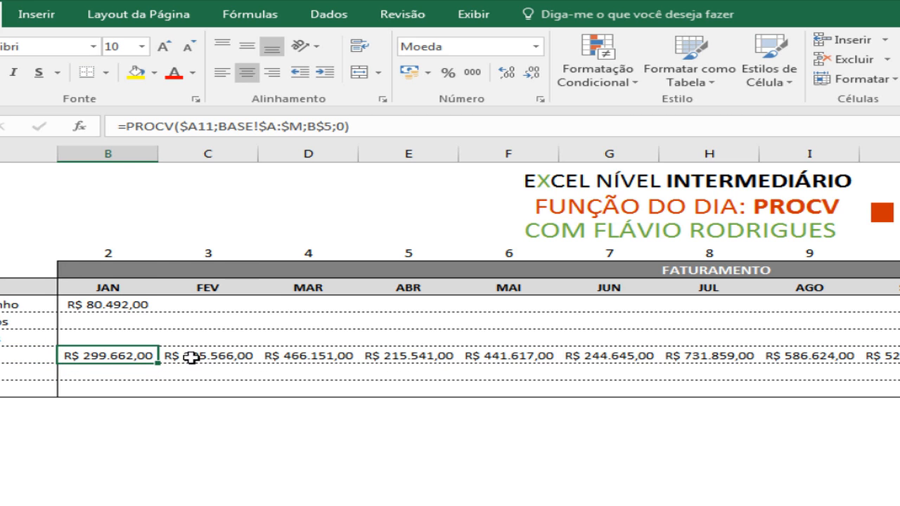
pyautogui.hotkey('ctrl', 'c')
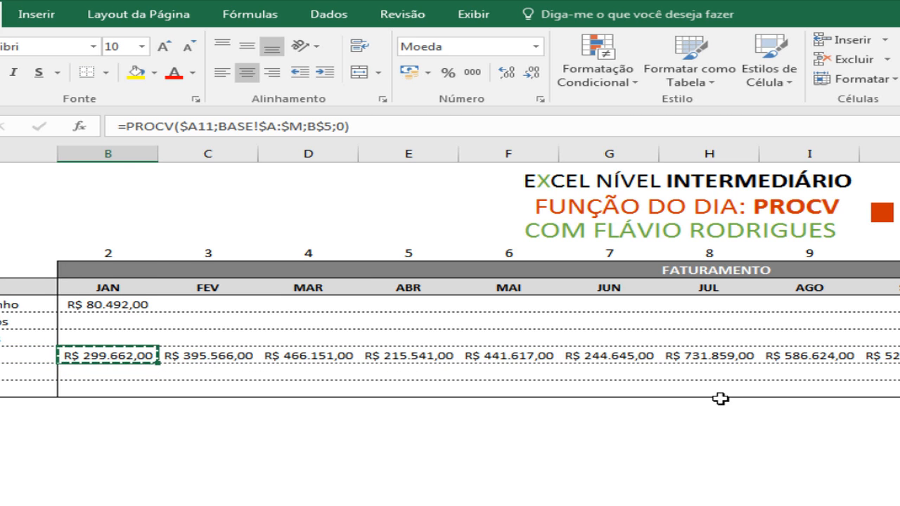
pyautogui.hscroll(3, 450, 282)
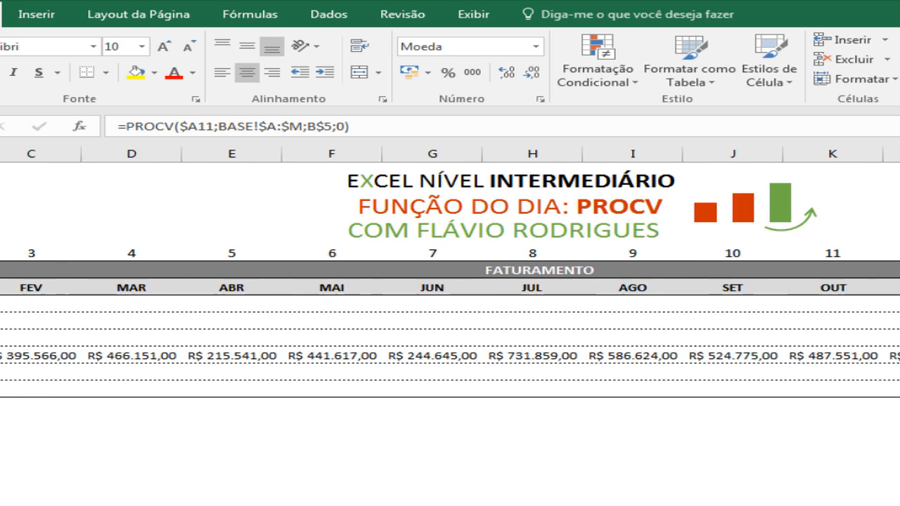
pyautogui.hotkey('shift', 'space')
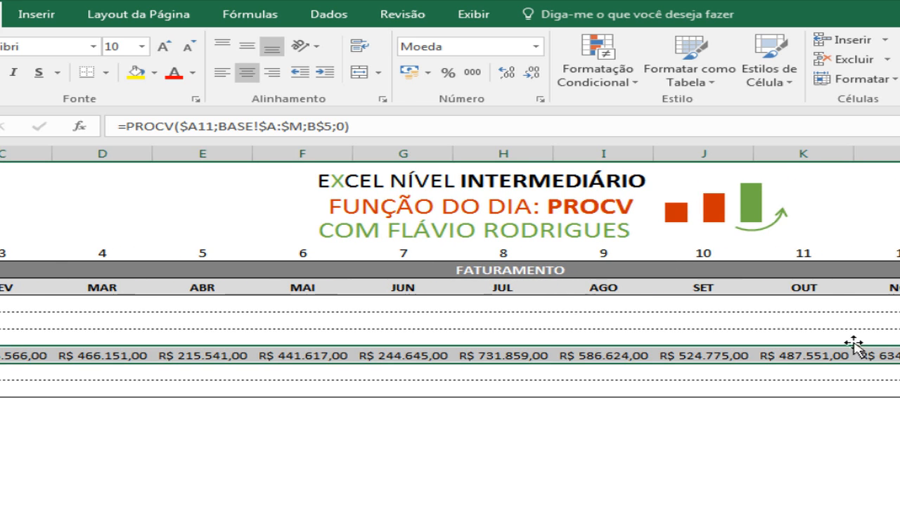
pyautogui.rightClick(556, 355)
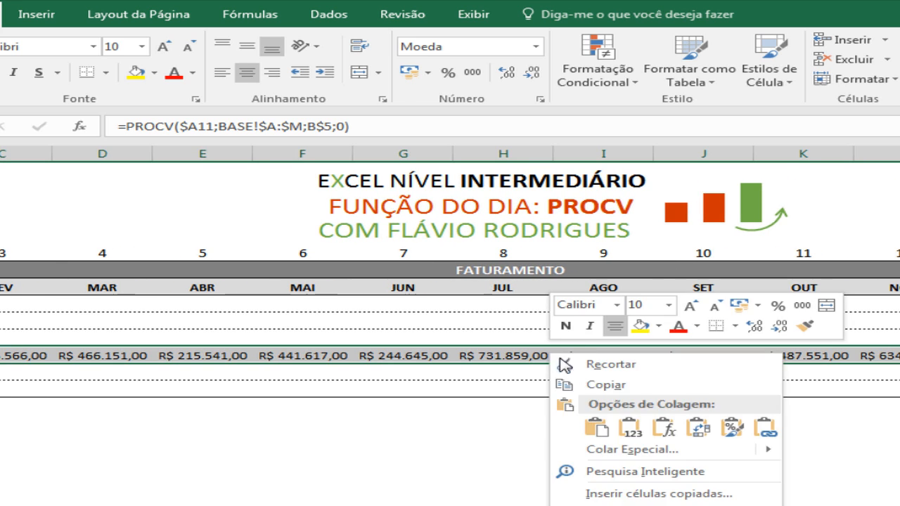
pyautogui.click(598, 449)
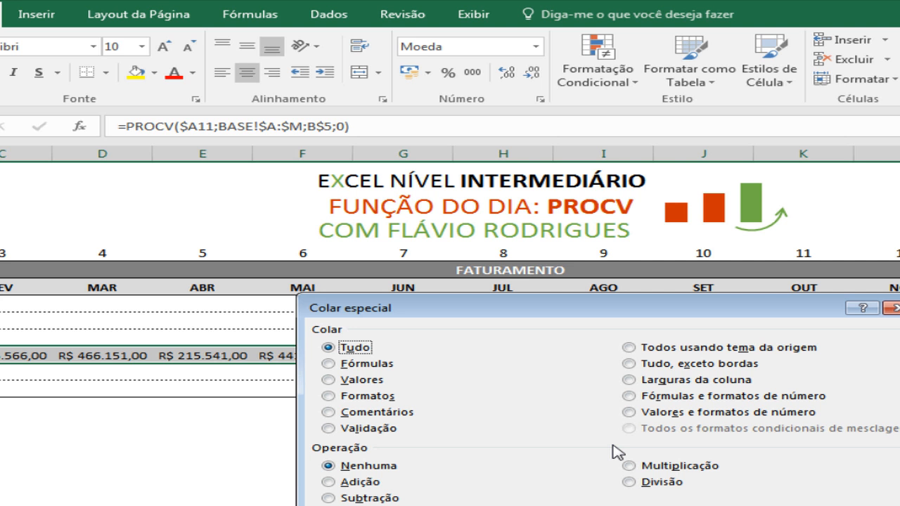
pyautogui.click(385, 364)
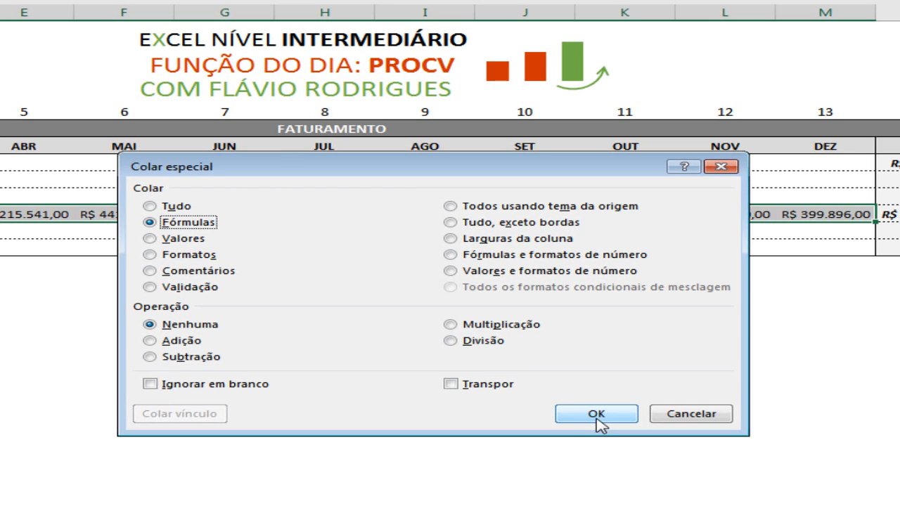
pyautogui.click(597, 414)
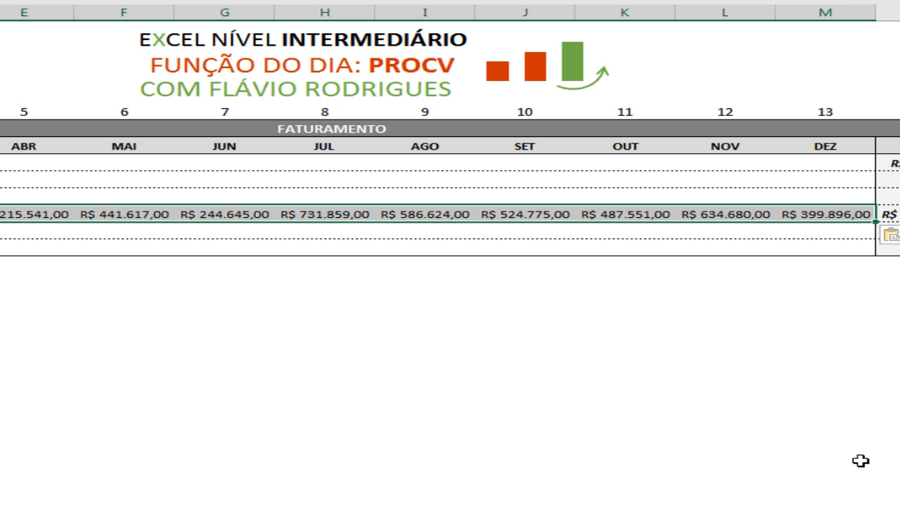
# Step: Review the Informática row's total, its category in A11 and the PROCV references in B11
pyautogui.click(888, 215)
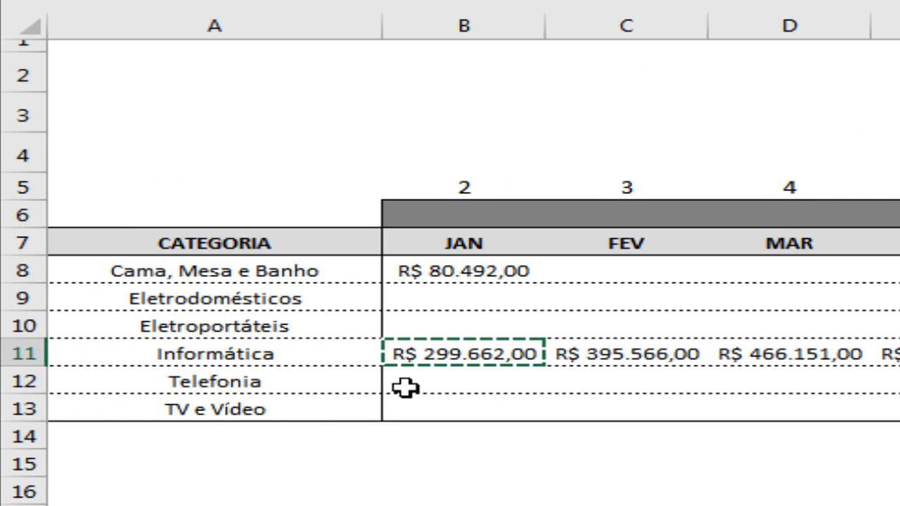
pyautogui.click(316, 357)
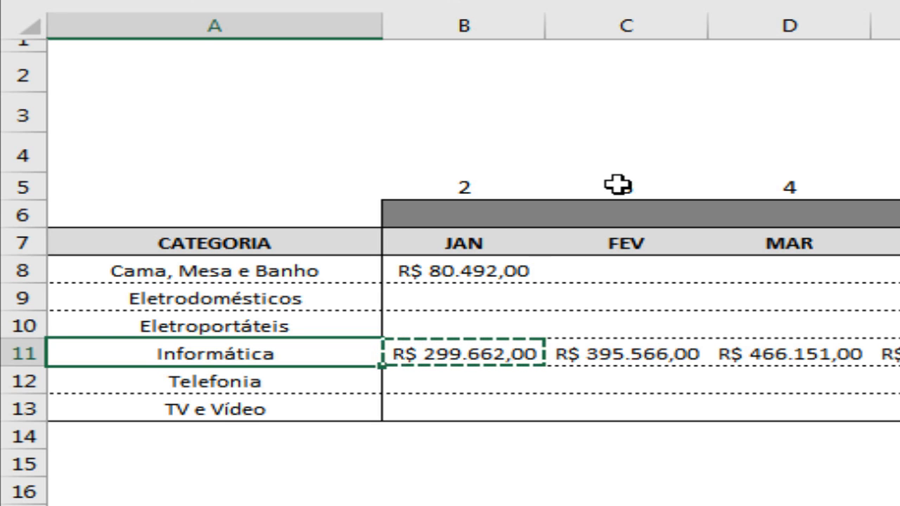
pyautogui.click(501, 353)
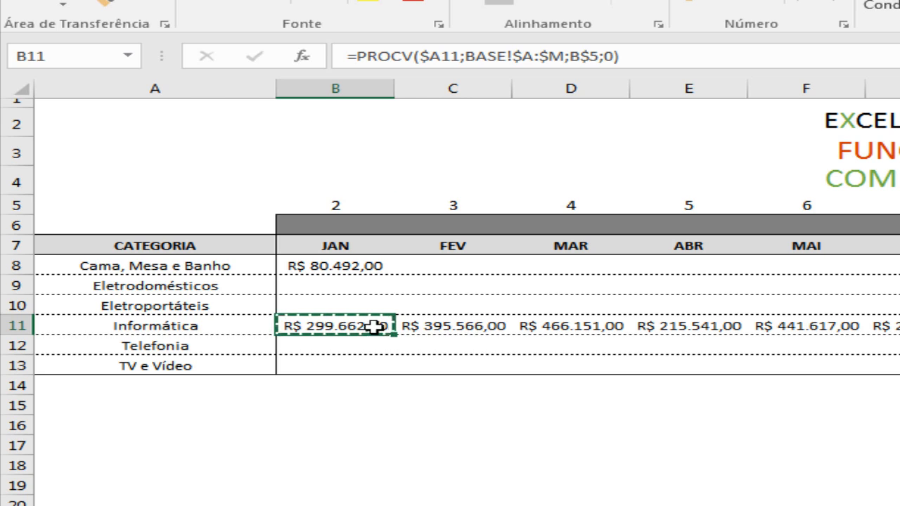
pyautogui.doubleClick(372, 328)
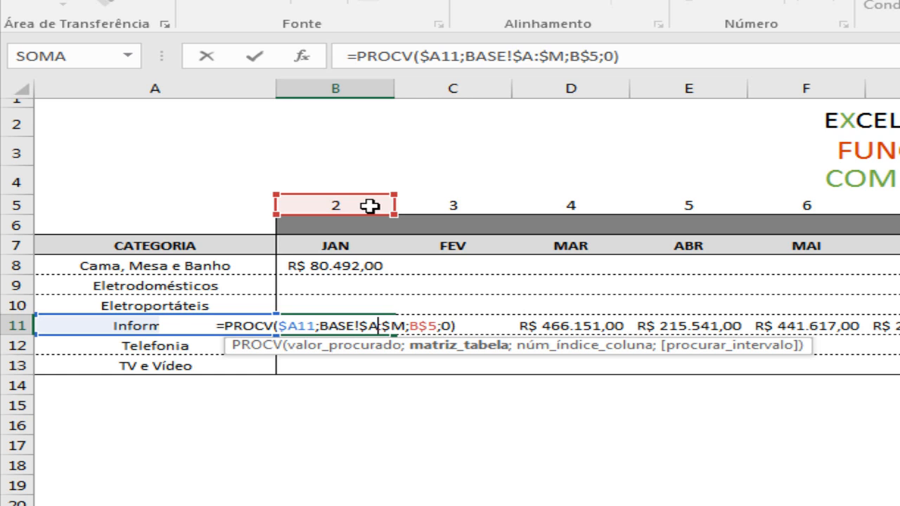
pyautogui.press('Return')
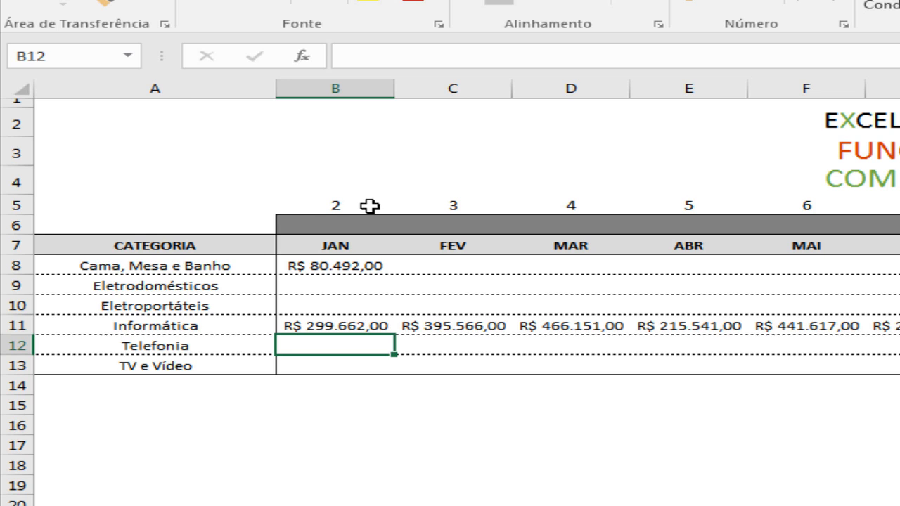
# Step: Set the font color of the whole helper row 5 to white (Branco, Plano de Fundo 1)
pyautogui.click(15, 205)
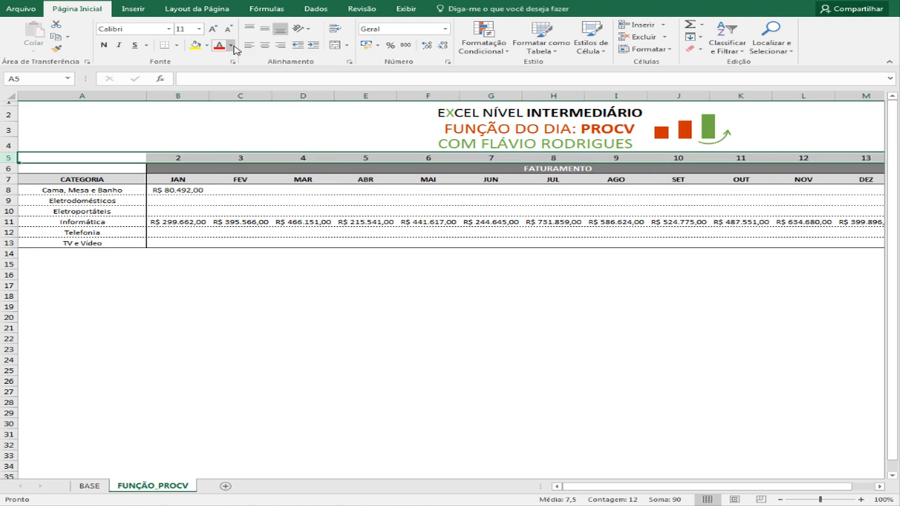
pyautogui.click(234, 45)
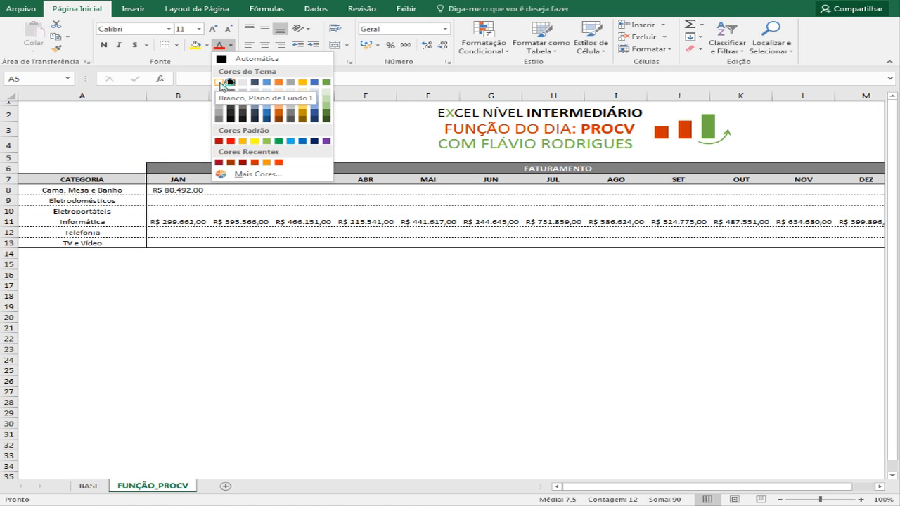
pyautogui.click(220, 83)
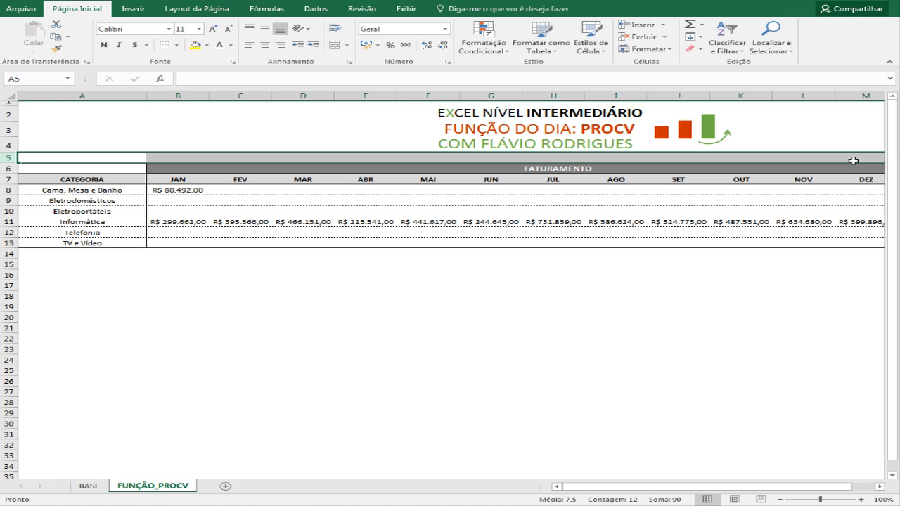
# Step: Review the PROCV formula in B11, the blank cell B13 and the PROCV formula in B8
pyautogui.click(180, 222)
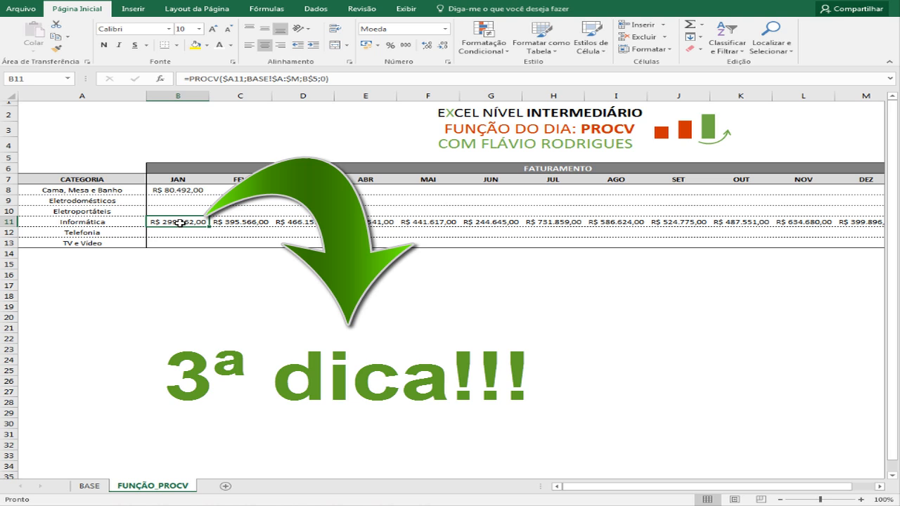
pyautogui.click(179, 244)
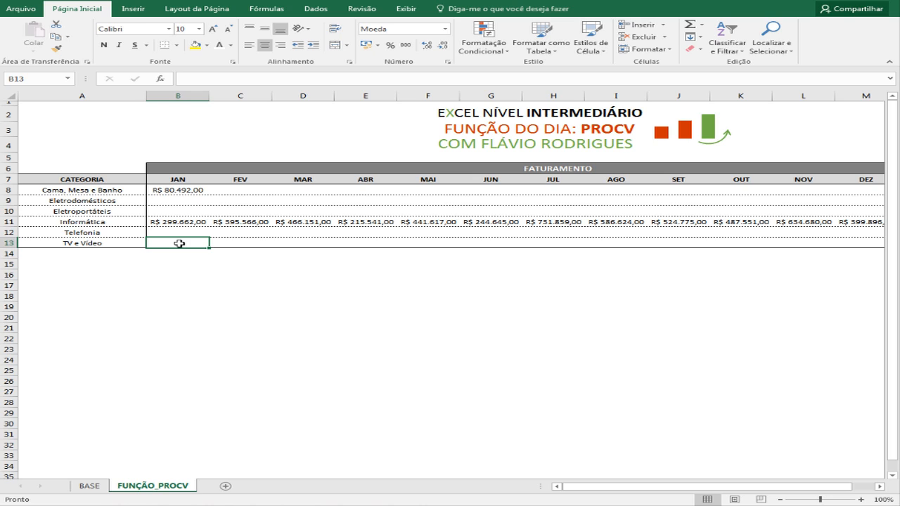
pyautogui.click(186, 190)
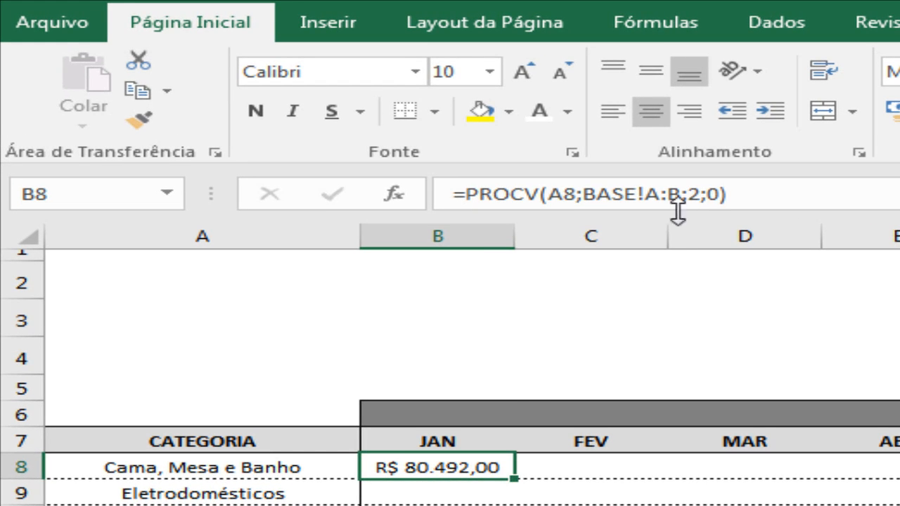
# Step: Replace the final 0 in the B8 PROCV formula with FALSO as the match type
pyautogui.doubleClick(497, 470)
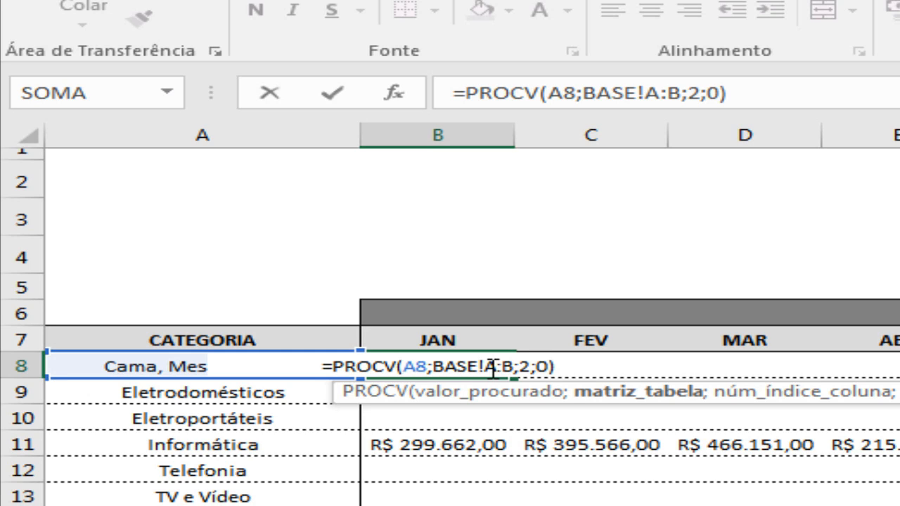
pyautogui.click(494, 366)
pyautogui.click(550, 365)
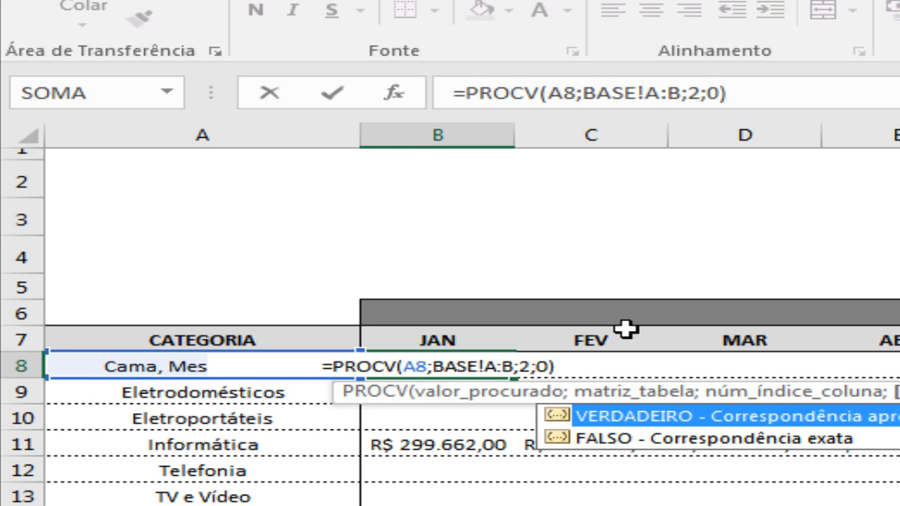
pyautogui.press('BackSpace')
pyautogui.write('fal')
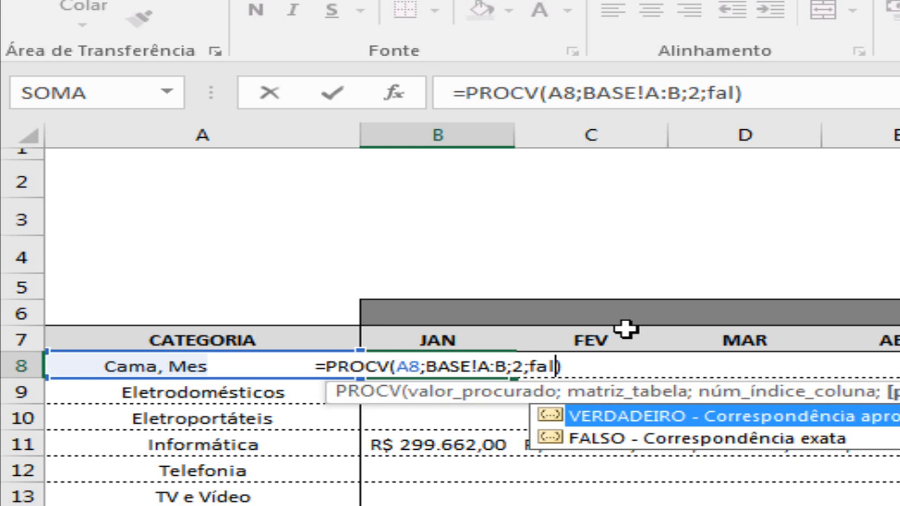
pyautogui.write('so')
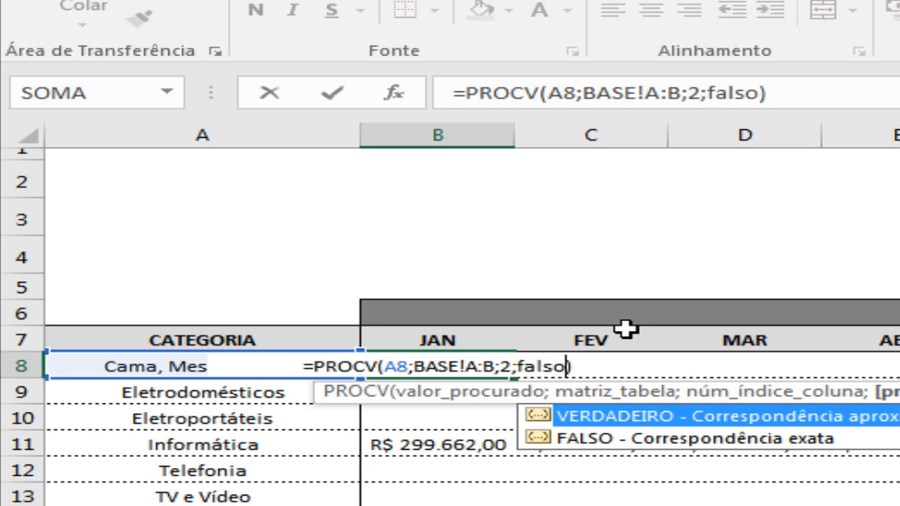
pyautogui.press('Return')
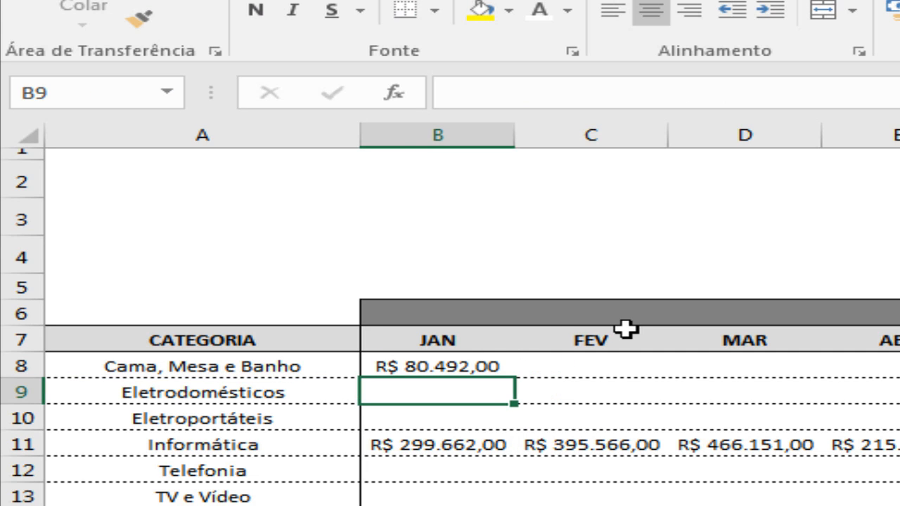
# Step: Change the match type of the B8 PROCV formula to 1, and replace that with VERDADEIRO
pyautogui.click(471, 361)
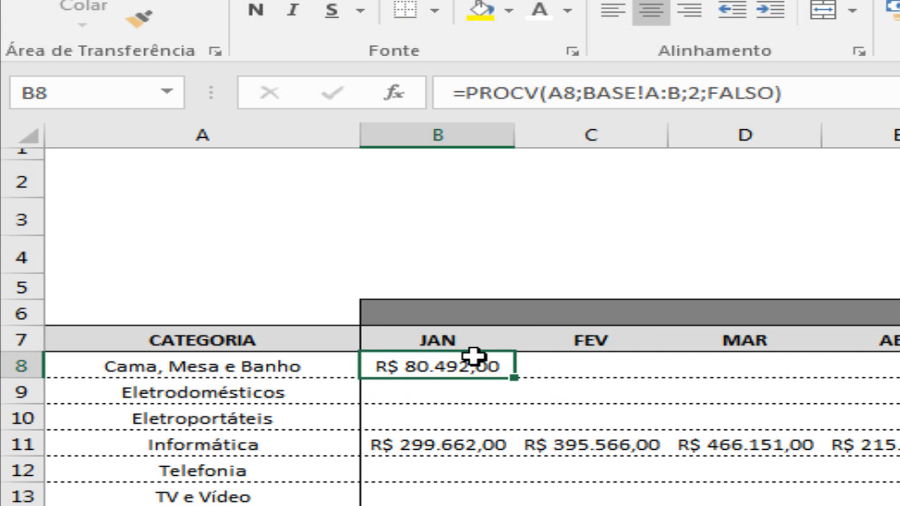
pyautogui.doubleClick(472, 361)
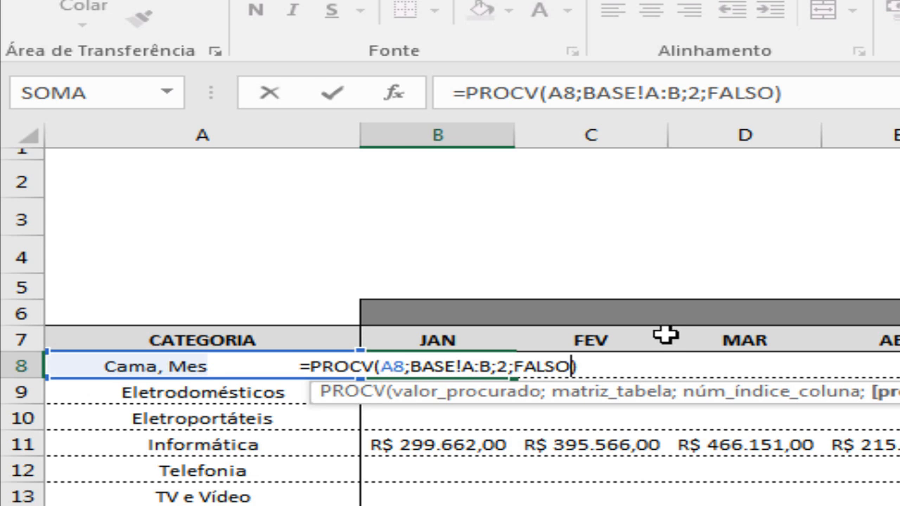
pyautogui.press('BackSpace')
pyautogui.press('BackSpace')
pyautogui.press('BackSpace')
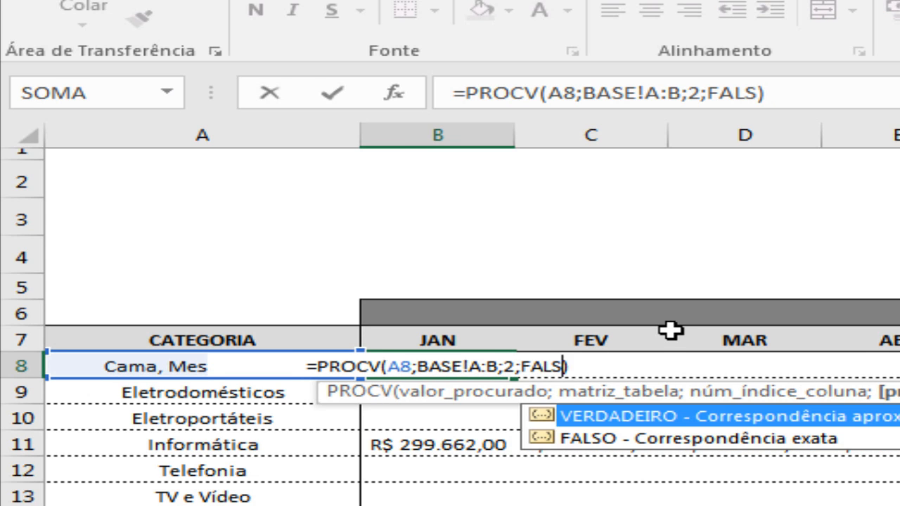
pyautogui.press('BackSpace')
pyautogui.press('BackSpace')
pyautogui.write('1')
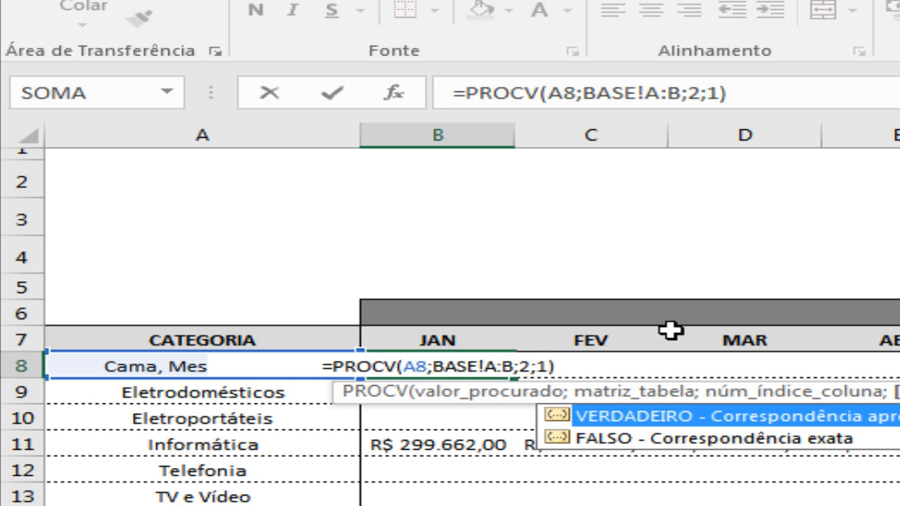
pyautogui.press('BackSpace')
pyautogui.write('verdadeiro')
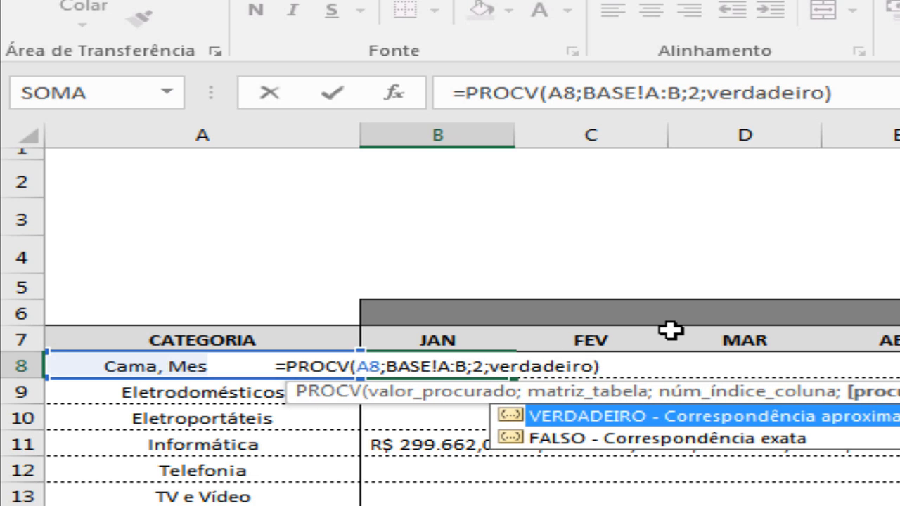
pyautogui.press('Return')
# Step: Replace VERDADEIRO with 1 as the match type of the PROCV formula in B8
pyautogui.press('Up')
pyautogui.press('F2')
pyautogui.press('Left')
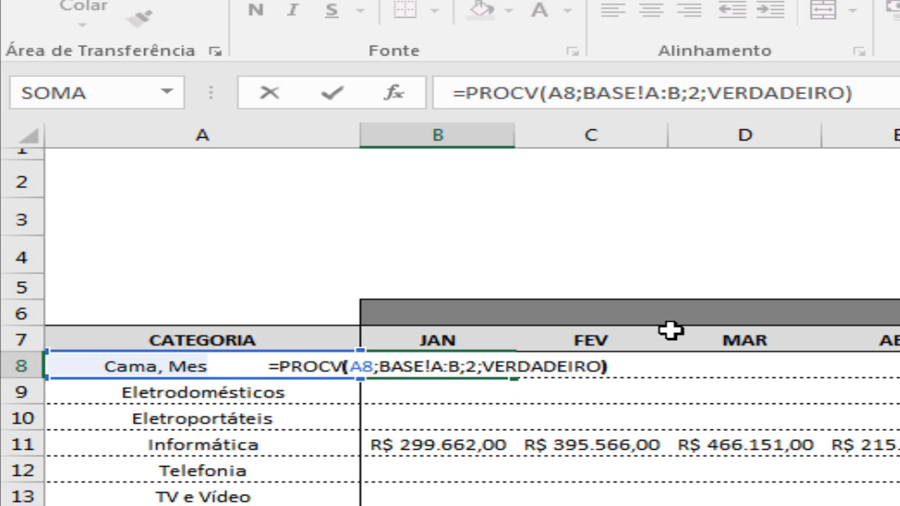
pyautogui.press('BackSpace')
pyautogui.press('BackSpace')
pyautogui.press('BackSpace')
pyautogui.press('BackSpace')
pyautogui.press('BackSpace')
pyautogui.press('BackSpace')
pyautogui.press('BackSpace')
pyautogui.press('BackSpace')
pyautogui.press('BackSpace')
pyautogui.press('BackSpace')
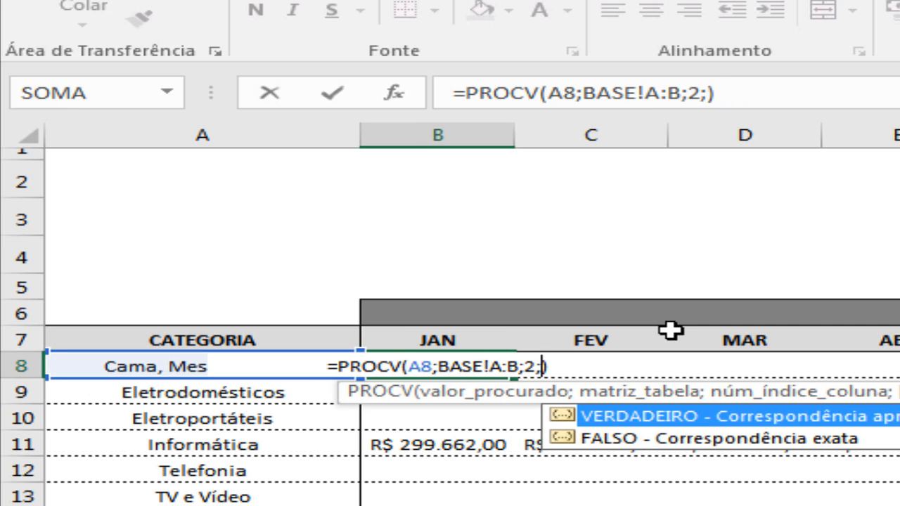
pyautogui.write('1')
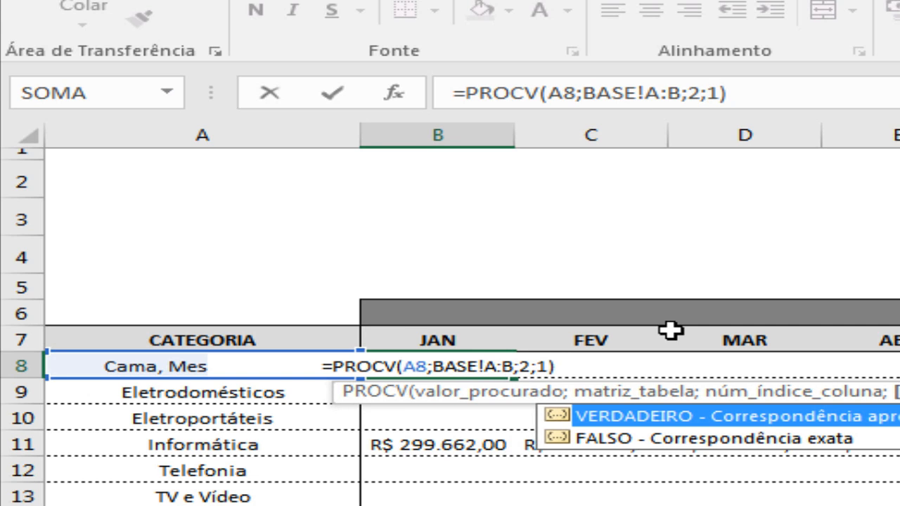
pyautogui.press('Return')
pyautogui.press('Up')
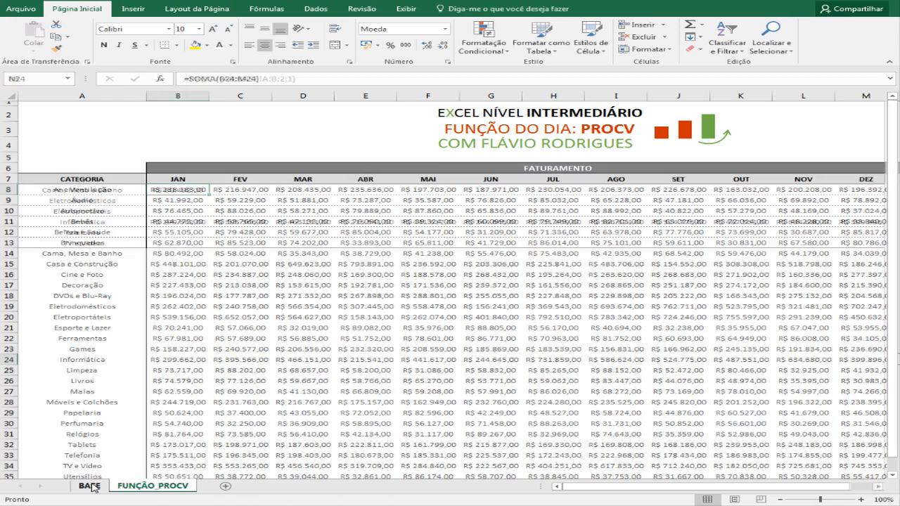
# Step: Check the JAN value of Cama, Mesa e Banho in the BASE sheet, and set category A8 in FUNÇÃO_PROCV to Cama
pyautogui.click(90, 487)
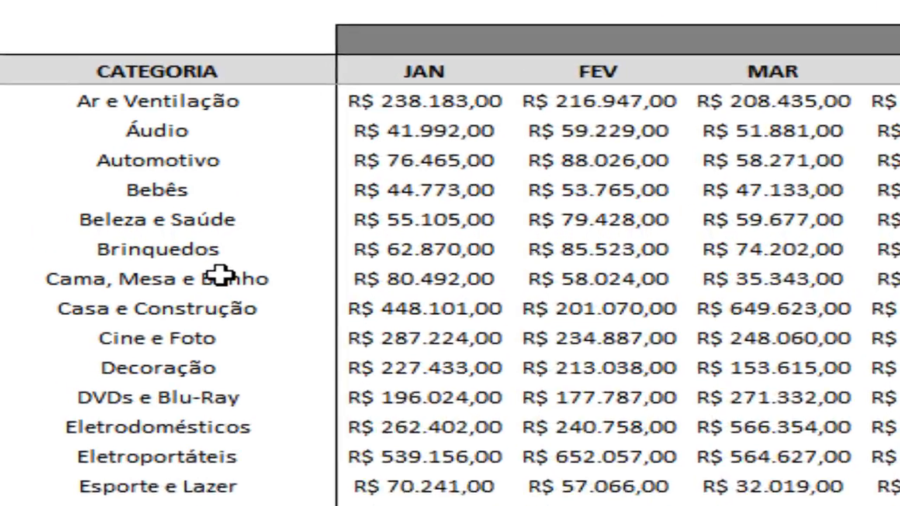
pyautogui.click(133, 262)
pyautogui.click(257, 260)
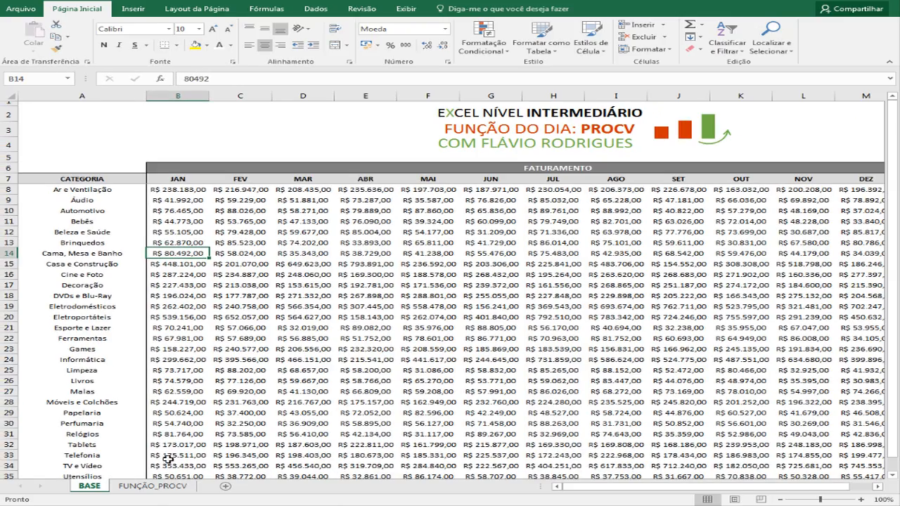
pyautogui.click(163, 486)
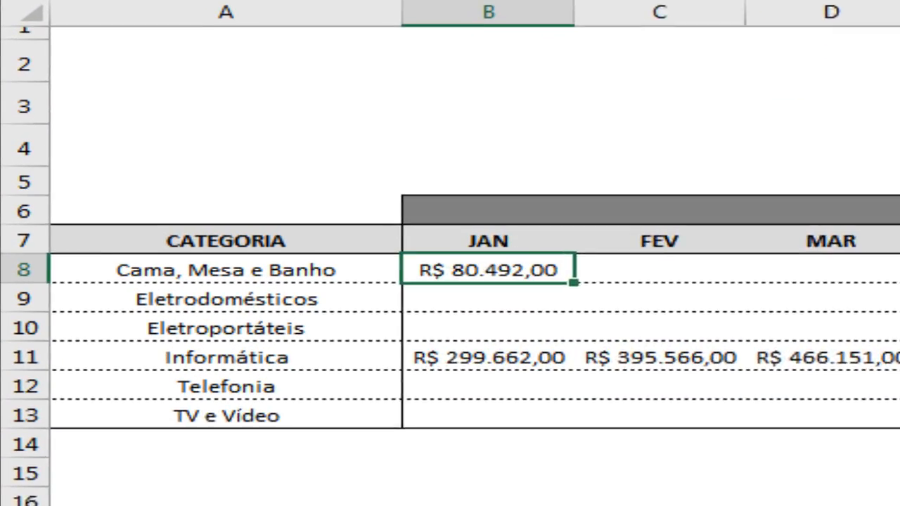
pyautogui.click(288, 273)
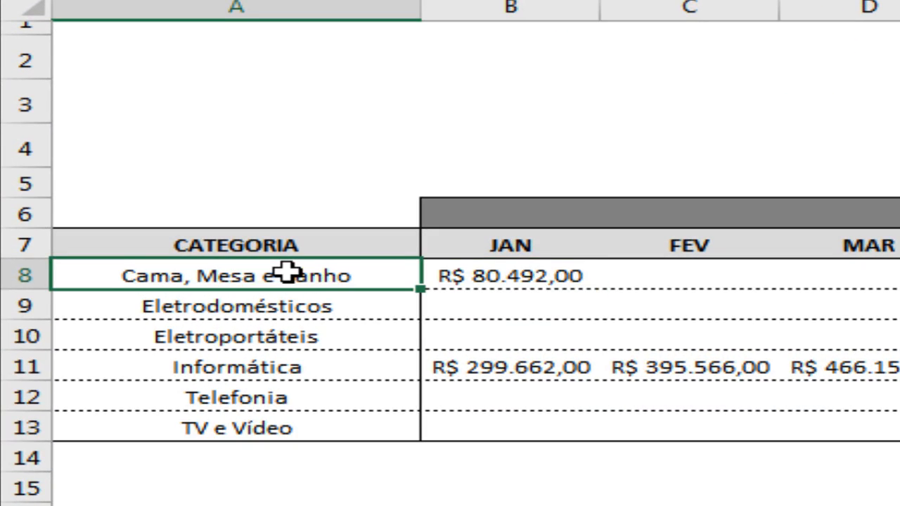
pyautogui.write('Cama')
pyautogui.press('Return')
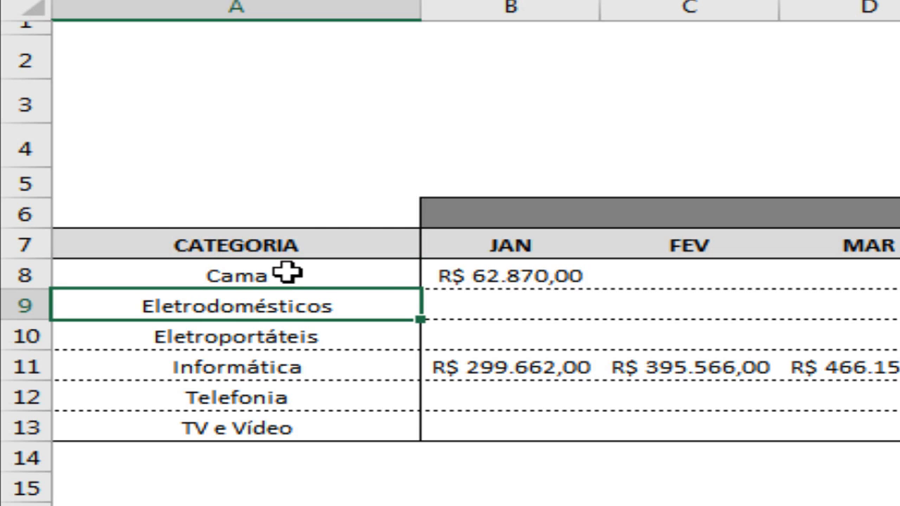
pyautogui.click(588, 270)
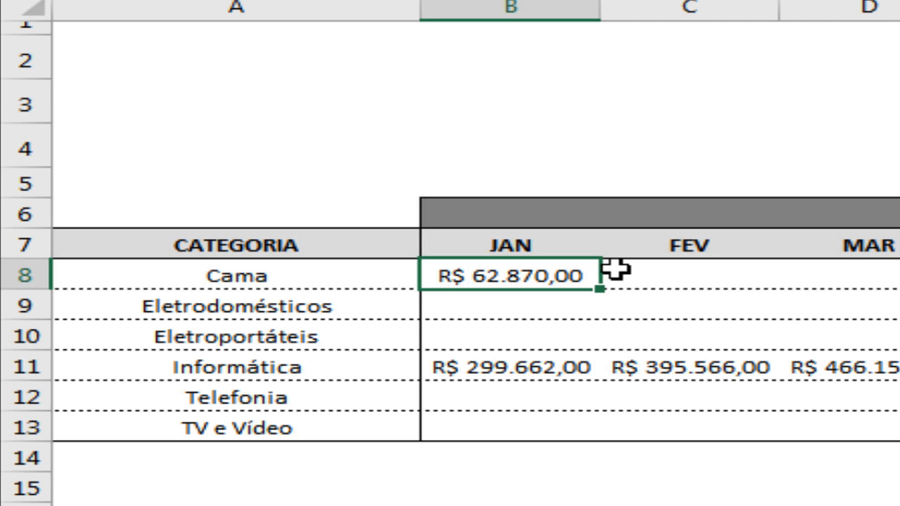
# Step: Examine the JAN value of Brinquedos and the neighbouring categories Limpeza and Informática in the BASE sheet
pyautogui.hotkey('ctrl', 'pageup')
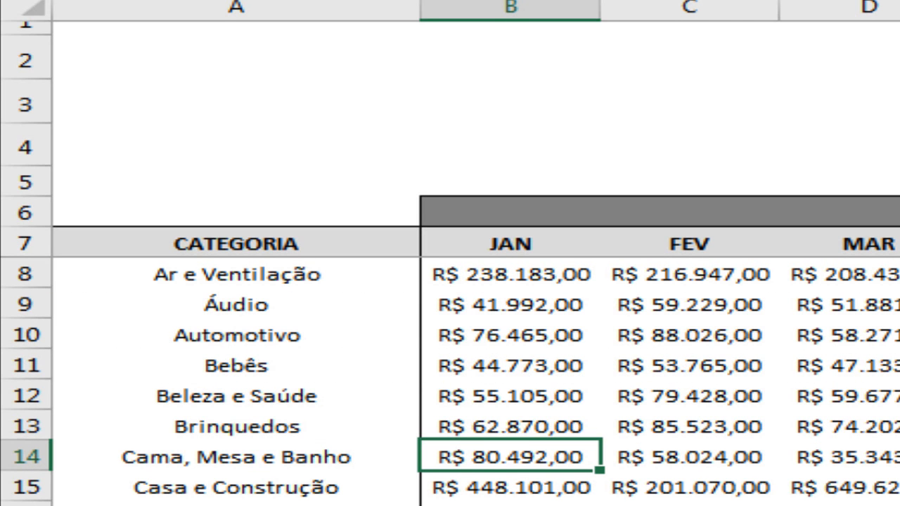
pyautogui.click(521, 421)
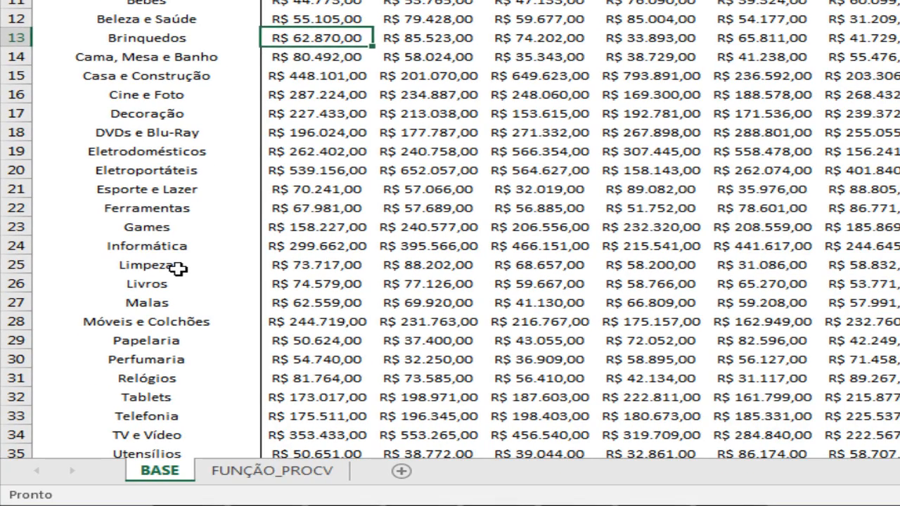
pyautogui.click(215, 275)
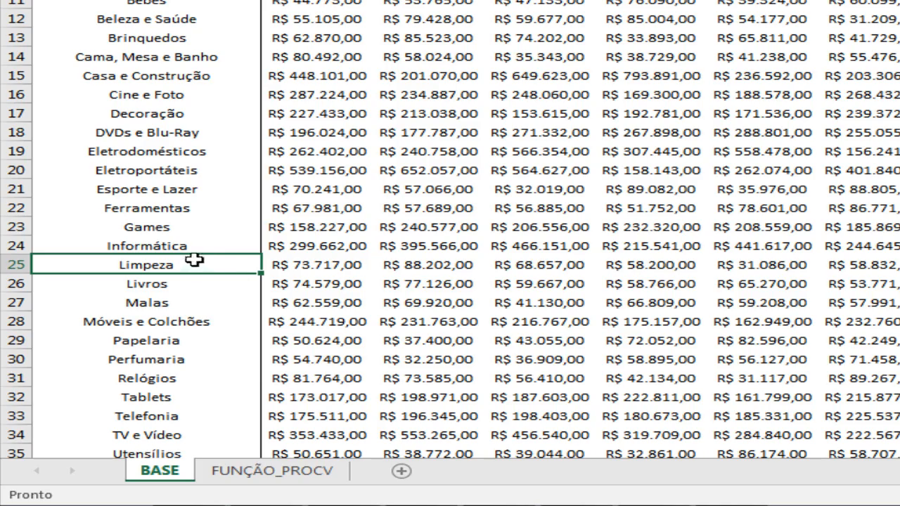
pyautogui.click(198, 249)
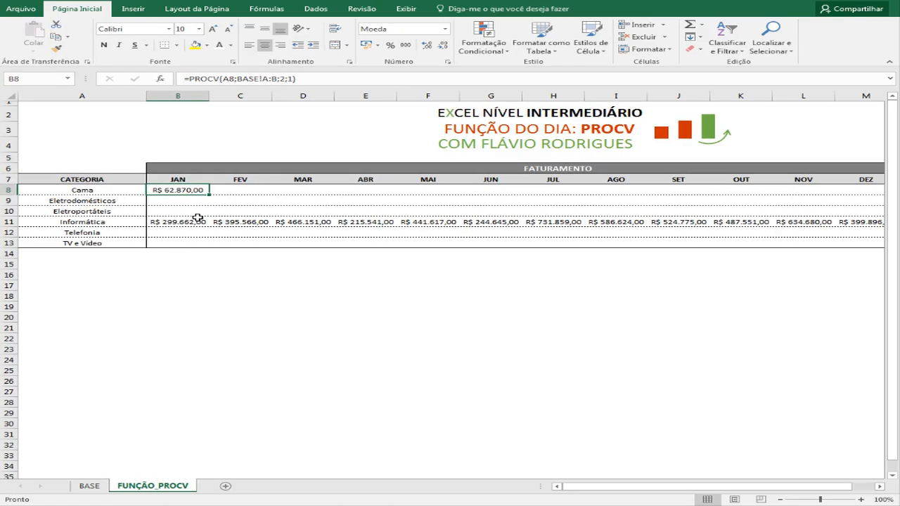
pyautogui.click(101, 488)
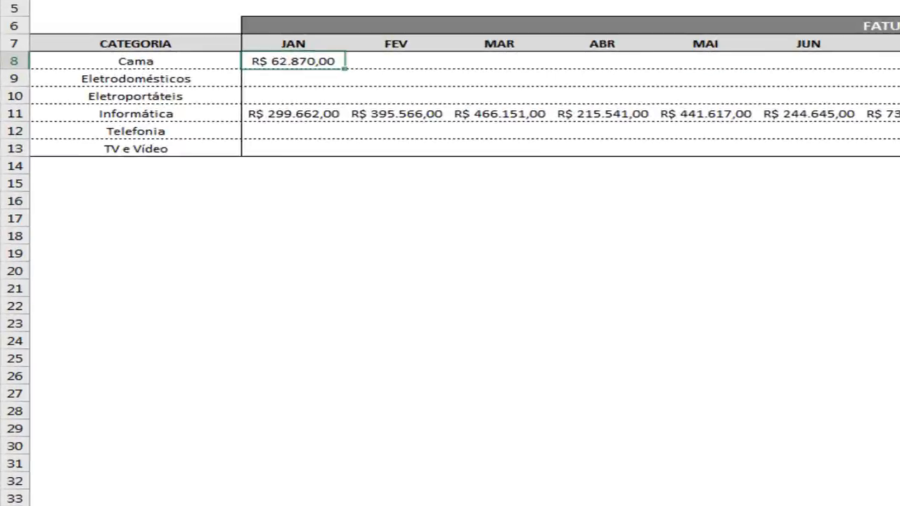
pyautogui.click(89, 486)
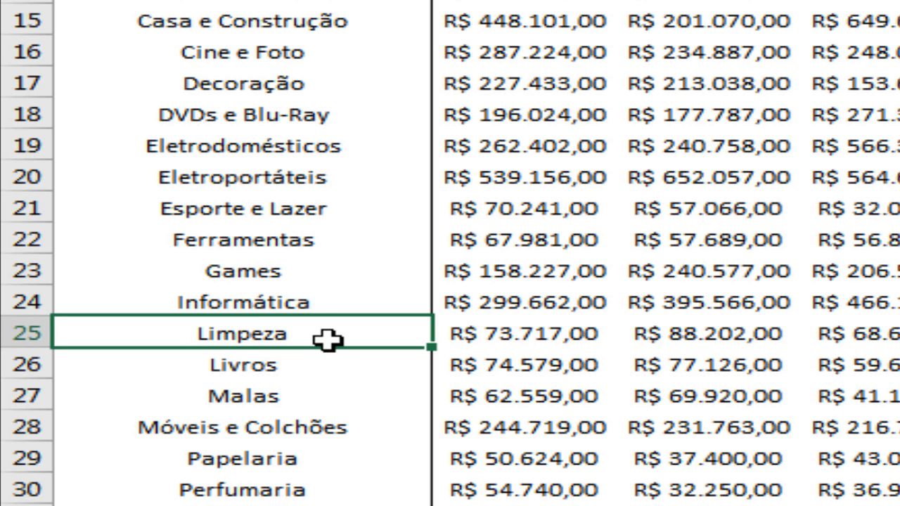
pyautogui.click(328, 304)
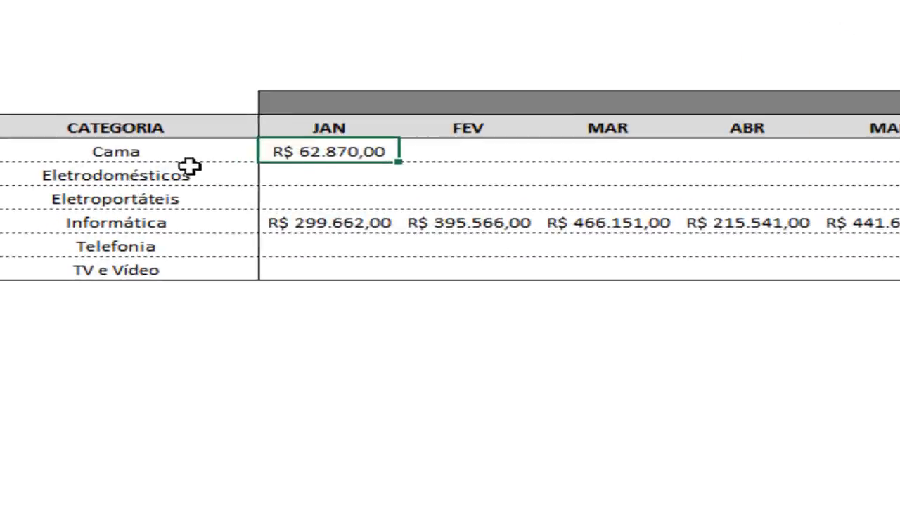
# Step: Set category A8 in FUNÇÃO_PROCV to Limpeza and compare the B8 result with Limpeza's JAN value in BASE
pyautogui.click(210, 99)
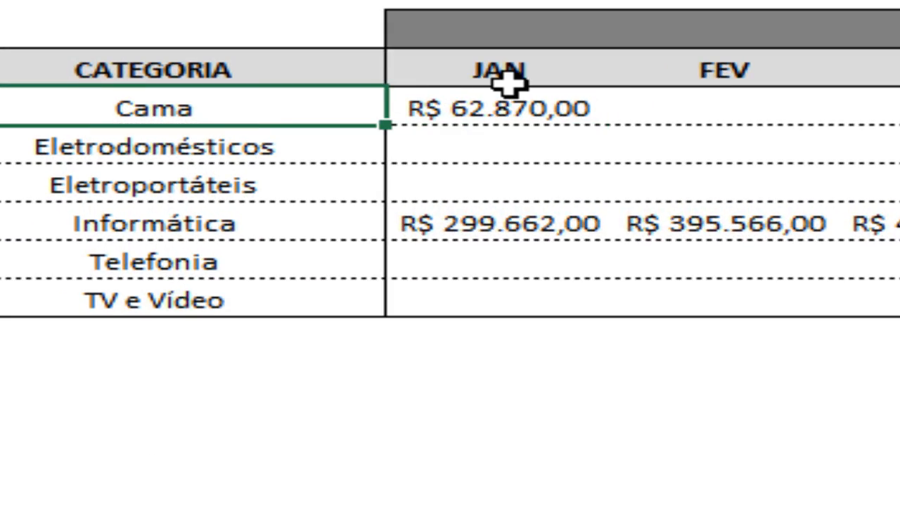
pyautogui.write('Limpeza')
pyautogui.press('Return')
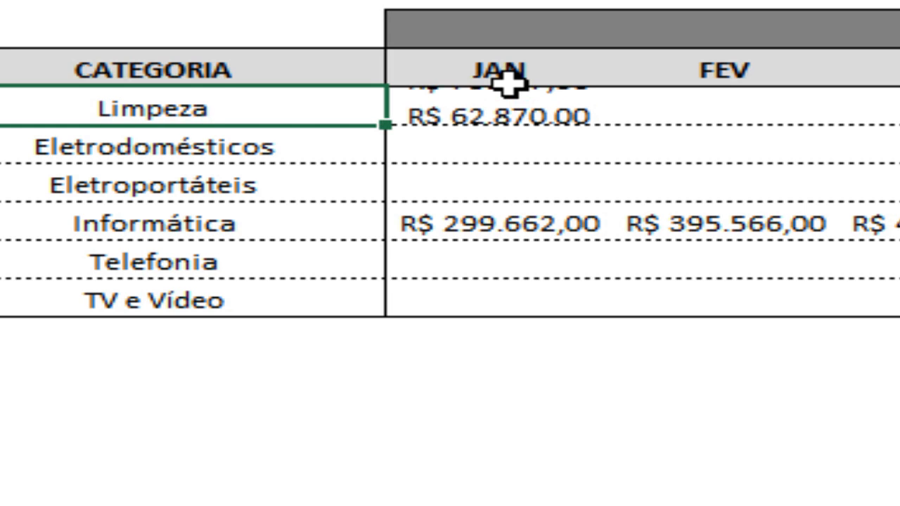
pyautogui.click(578, 105)
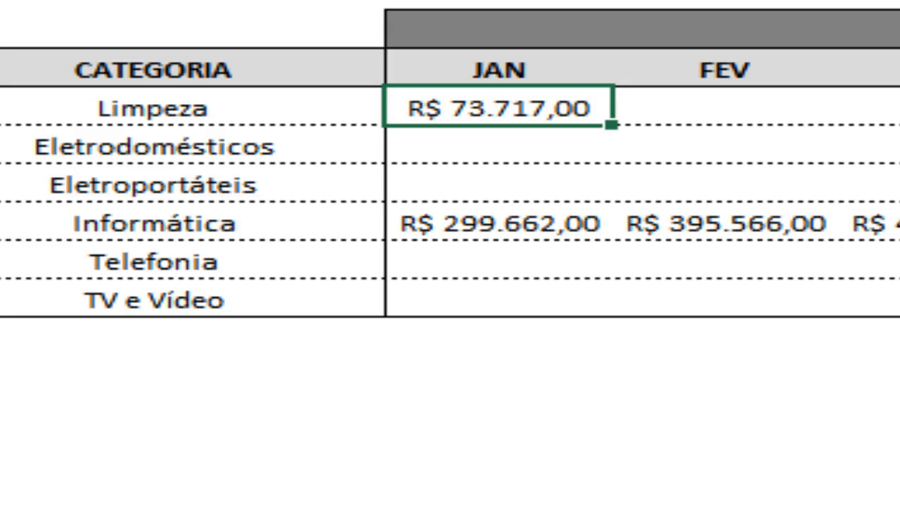
pyautogui.hotkey('ctrl', 'pageup')
pyautogui.click(673, 285)
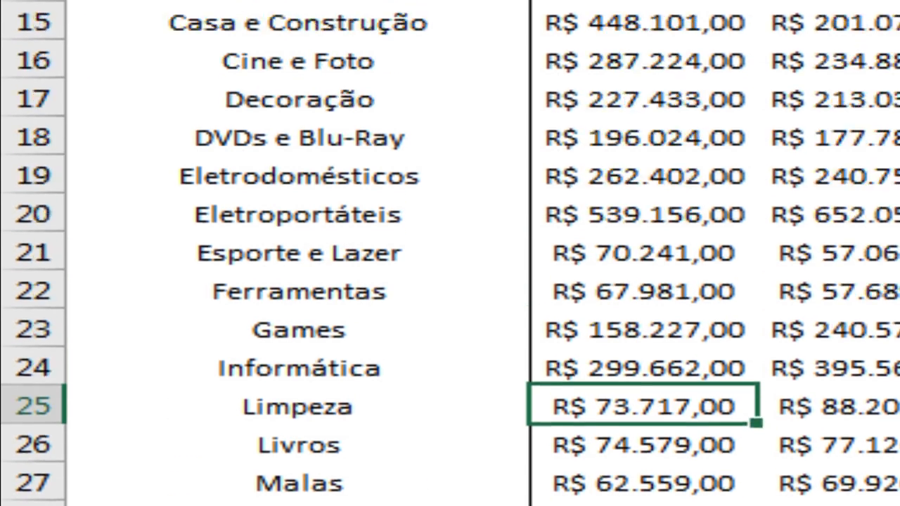
pyautogui.press('Return')
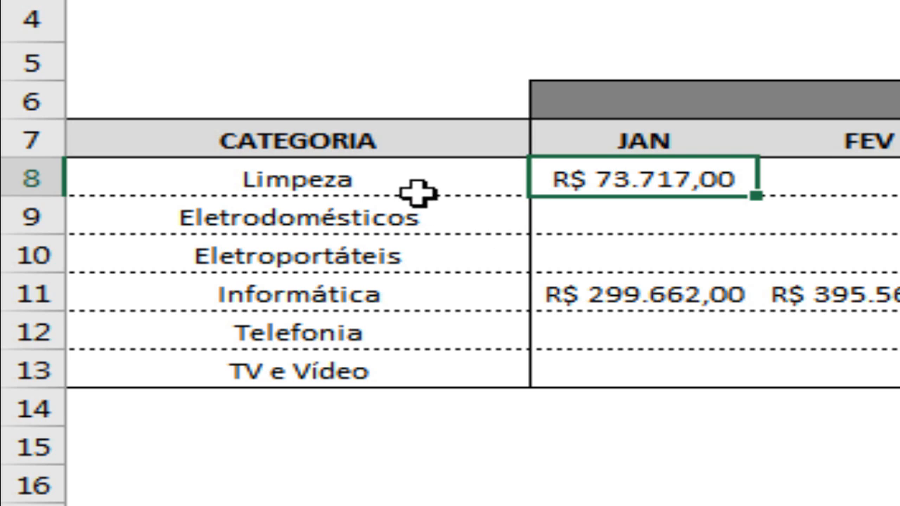
# Step: Set category A8 in FUNÇÃO_PROCV to Limpar and compare the B8 result with the JAN value of Informática in BASE
pyautogui.click(418, 189)
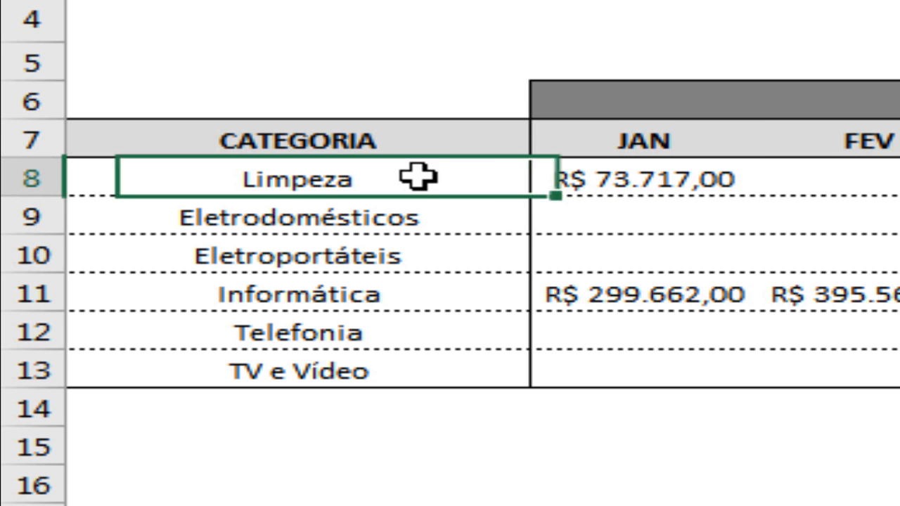
pyautogui.write('Limpar')
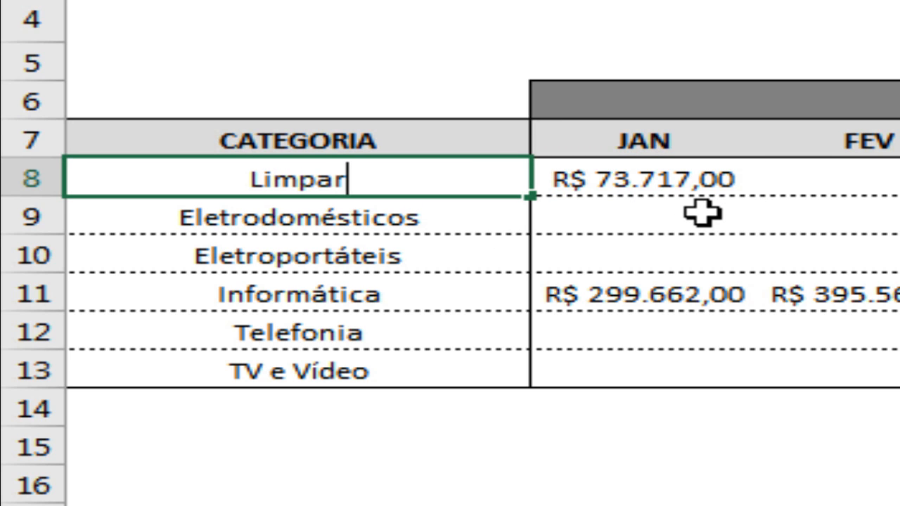
pyautogui.press('Return')
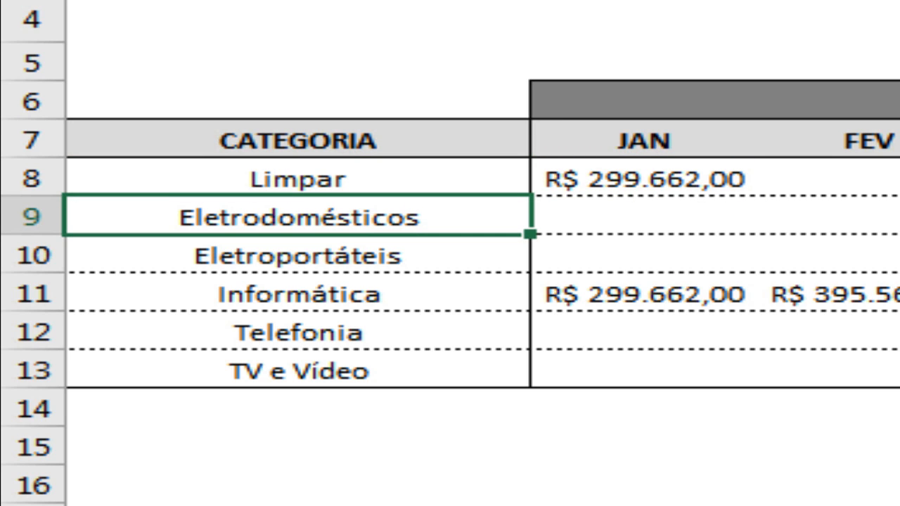
pyautogui.click(653, 187)
pyautogui.scroll(-1, 654, 187)
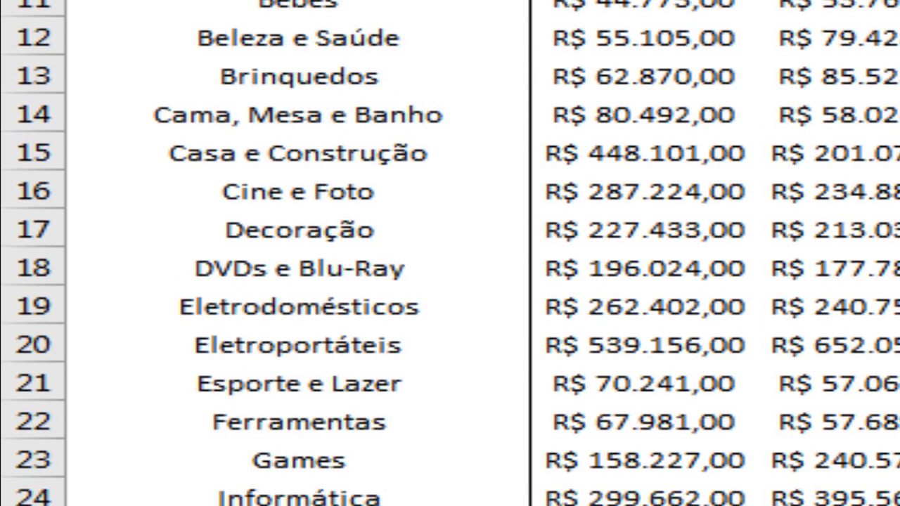
pyautogui.scroll(-2, 683, 408)
pyautogui.click(697, 279)
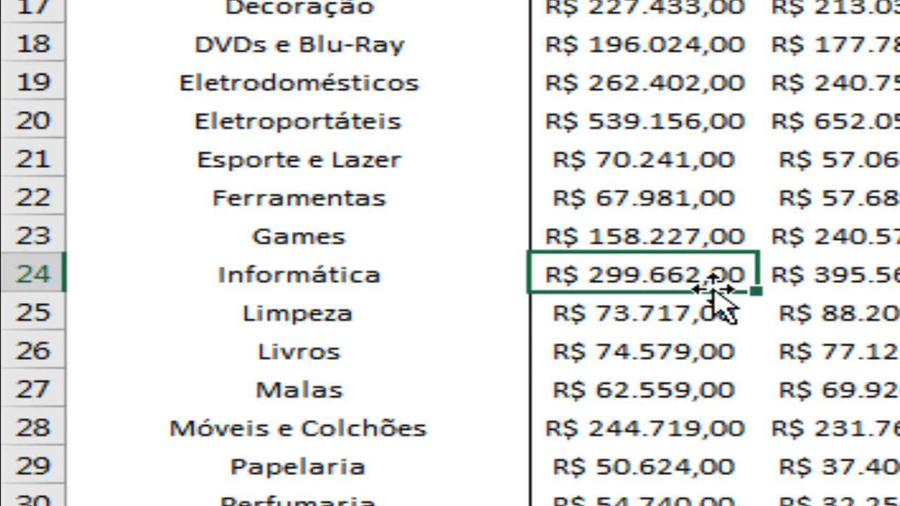